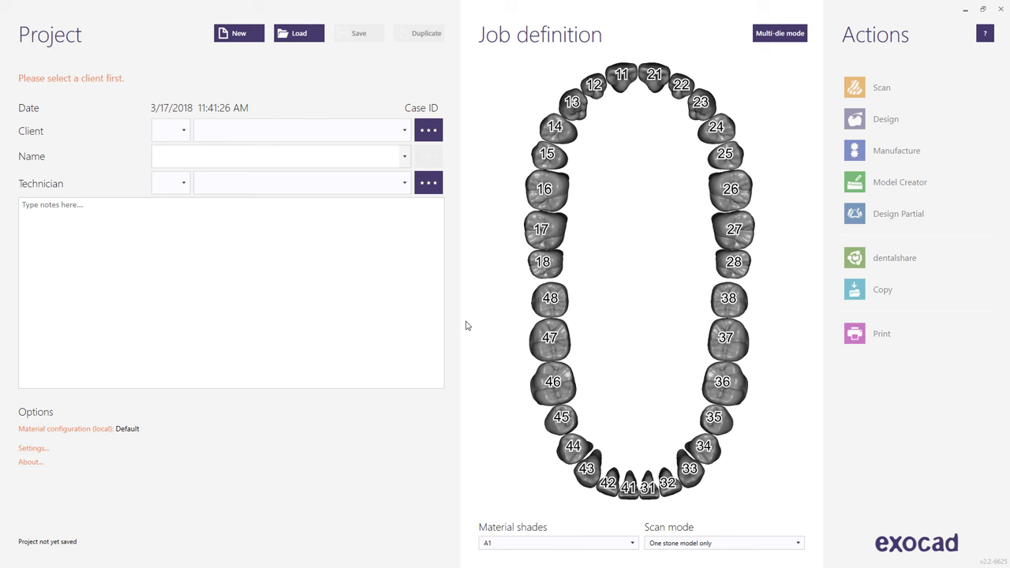
# - Add a new client with the client's name and set it as the project's client
pyautogui.click(404, 131)
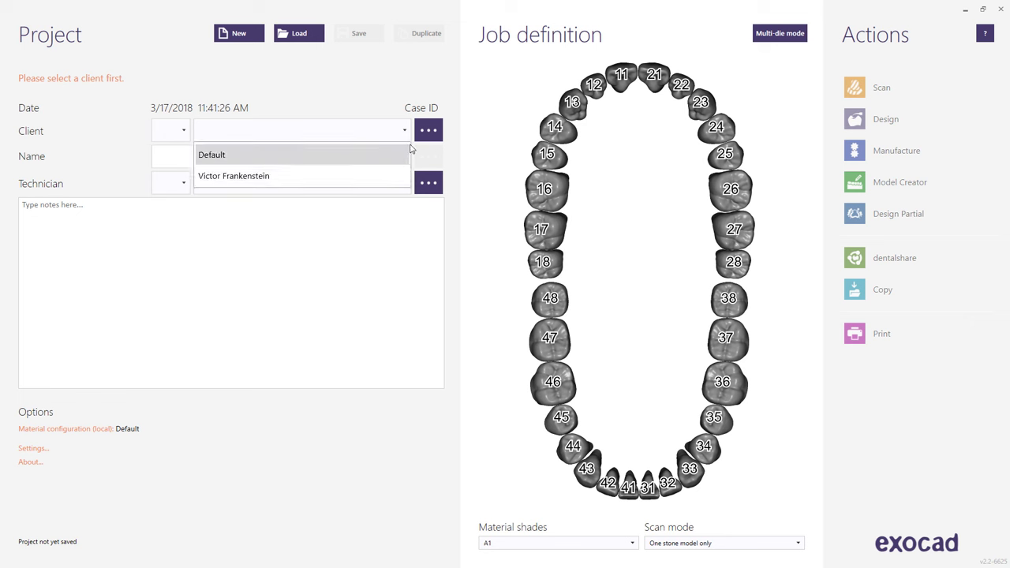
pyautogui.click(418, 133)
pyautogui.click(418, 133)
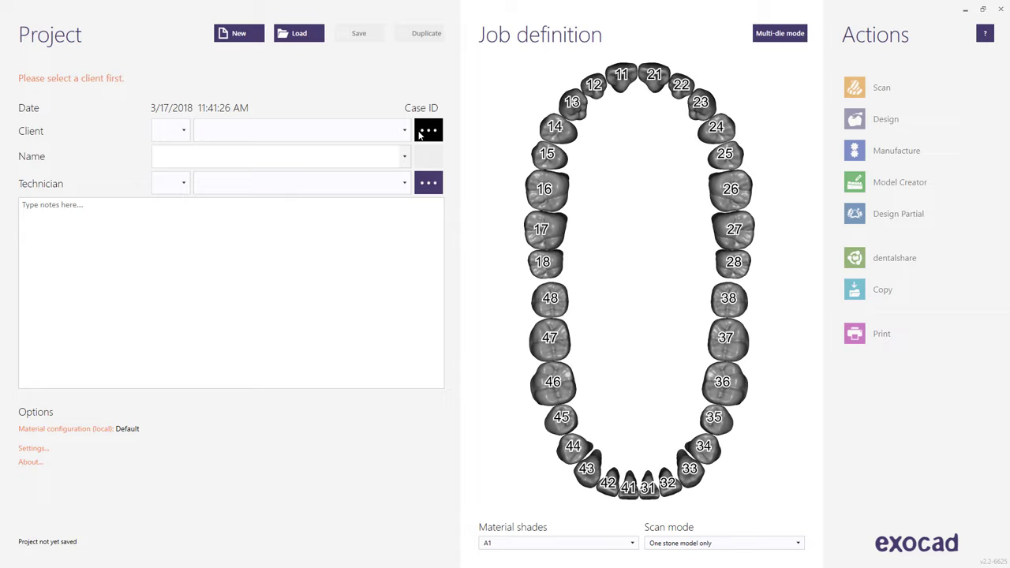
pyautogui.click(329, 112)
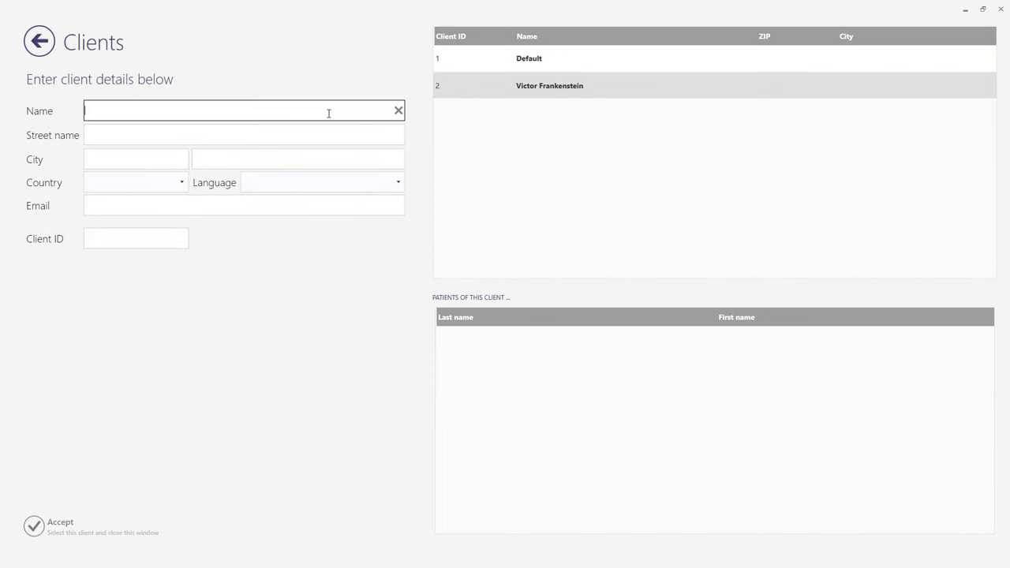
pyautogui.write('Doctor Pepper')
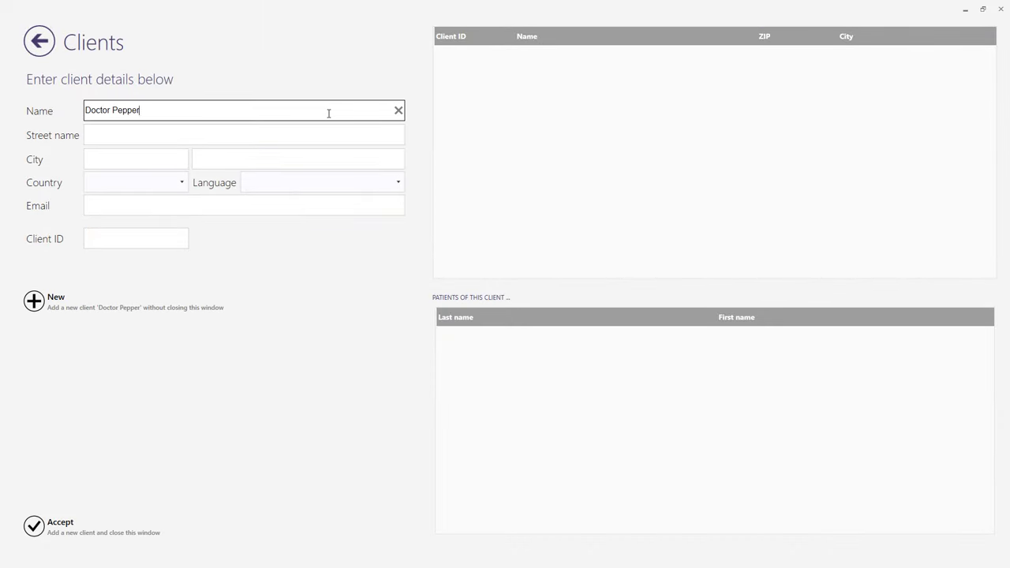
pyautogui.click(38, 530)
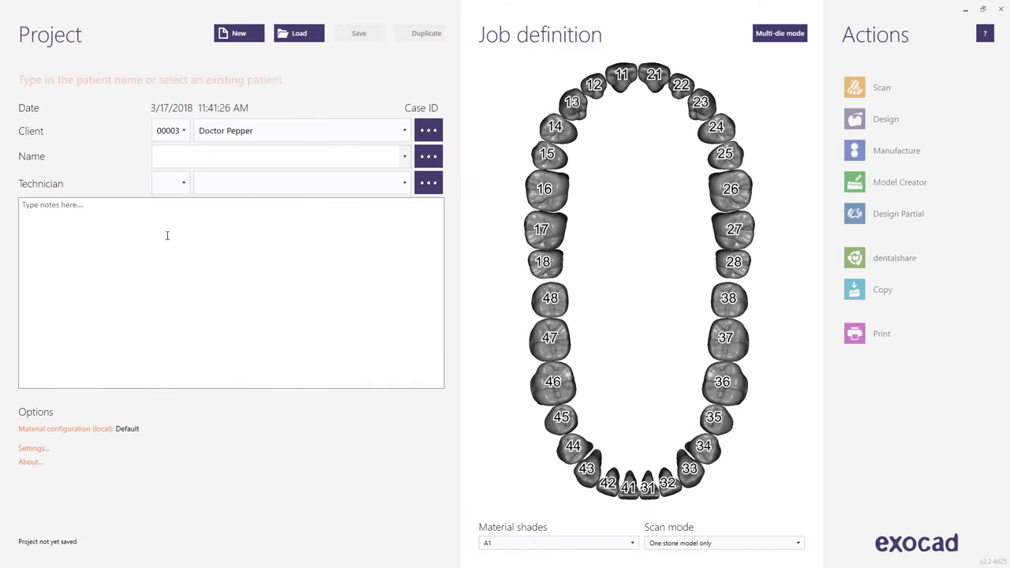
# - Enter the patient's name, then open tooth 16's choices and leave without assigning it
pyautogui.click(181, 157)
pyautogui.write('Romeo Montague')
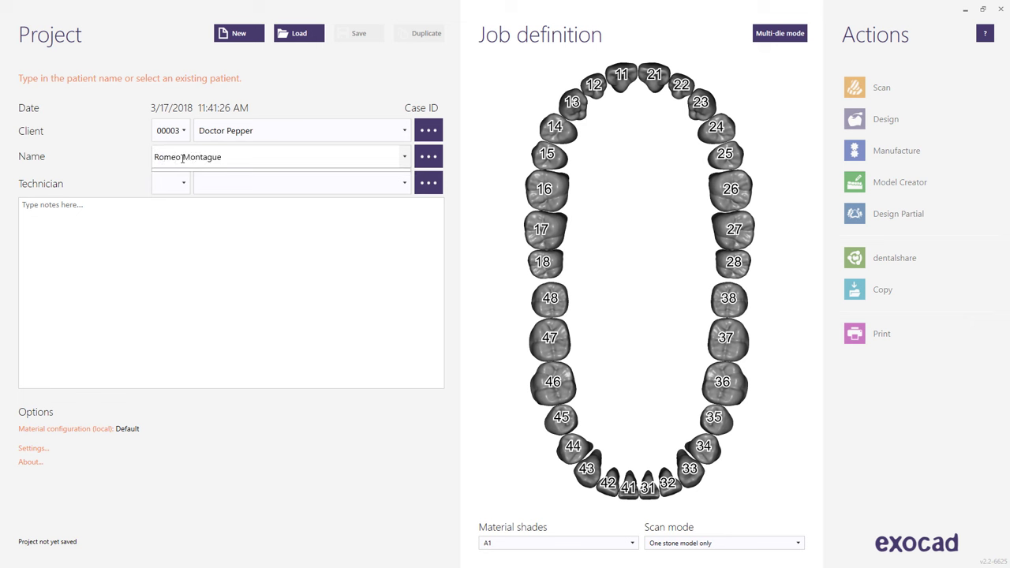
pyautogui.click(544, 194)
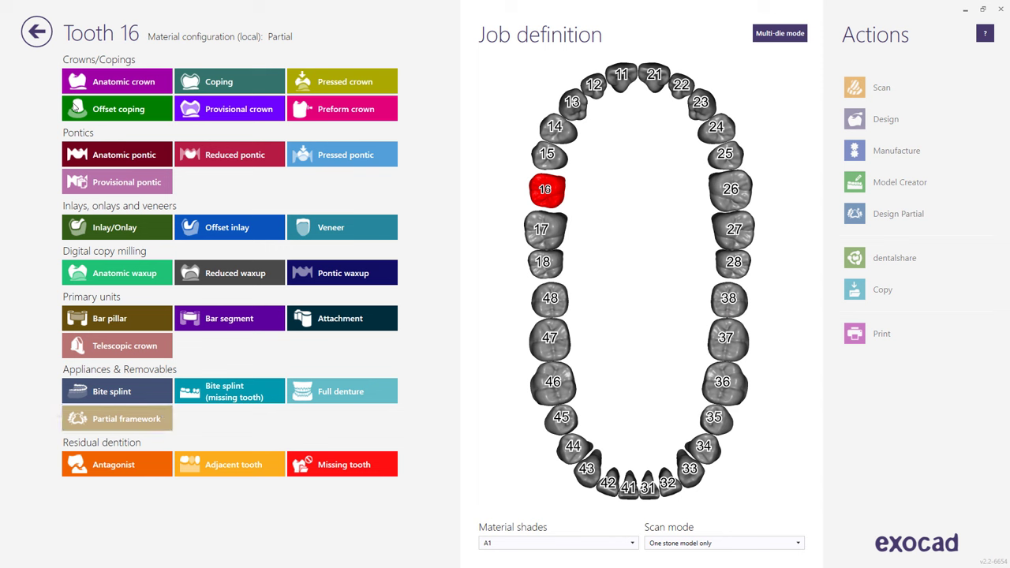
pyautogui.click(41, 38)
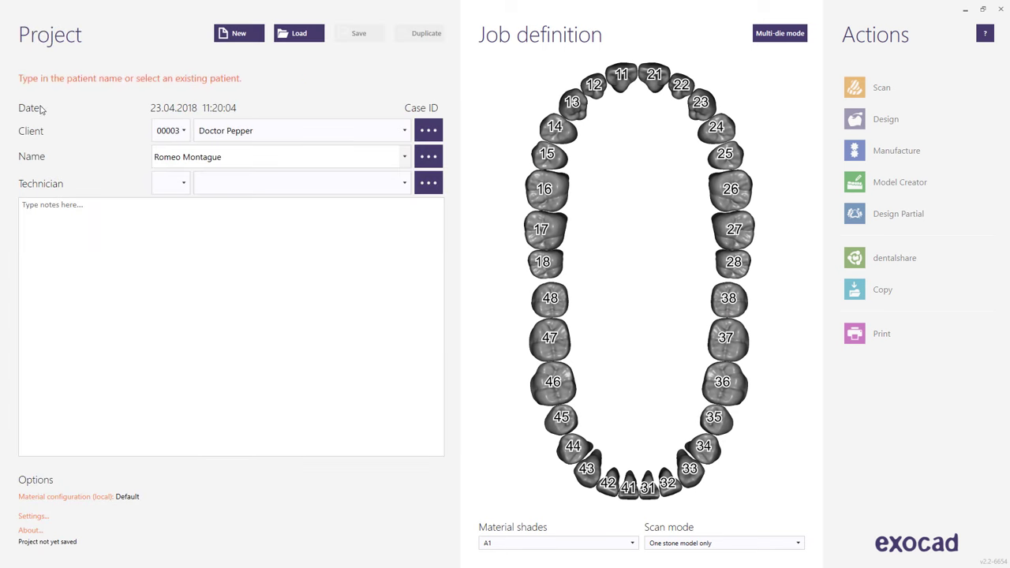
# - Change the local material configuration from Default to Partial
pyautogui.click(74, 498)
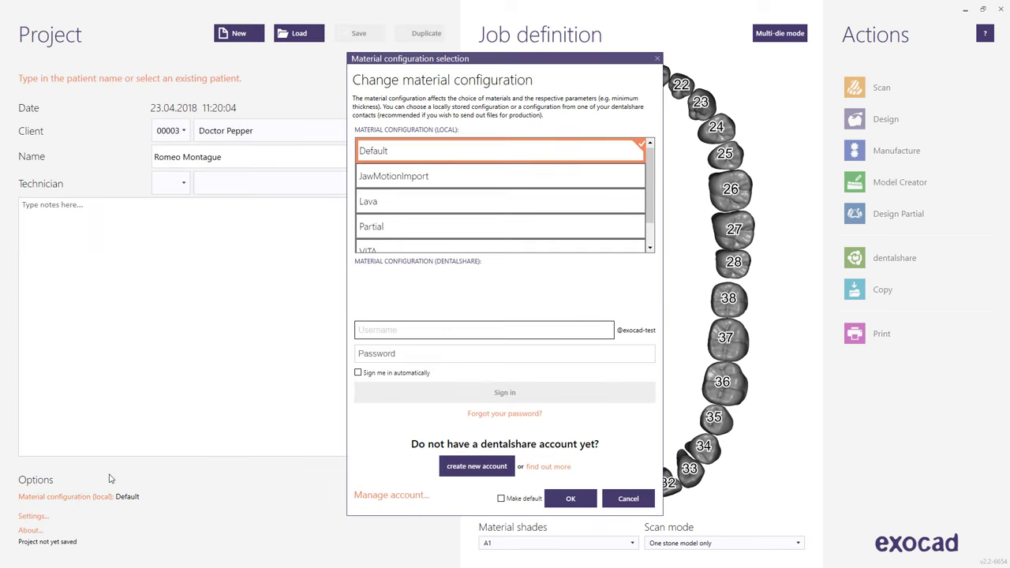
pyautogui.click(386, 228)
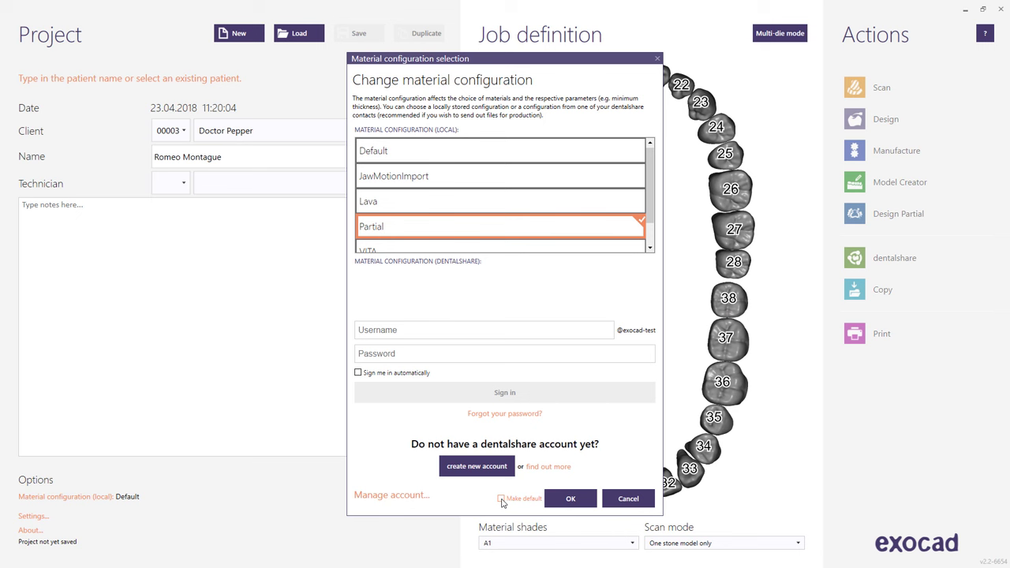
pyautogui.click(562, 499)
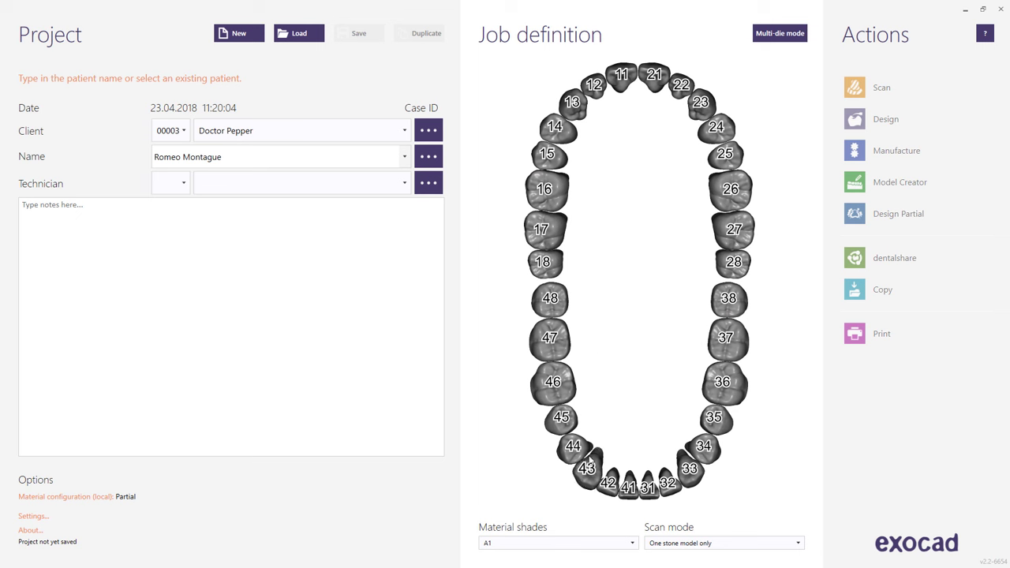
# - Make tooth 16 a Partial framework in NP Metal (Laser)
pyautogui.click(546, 191)
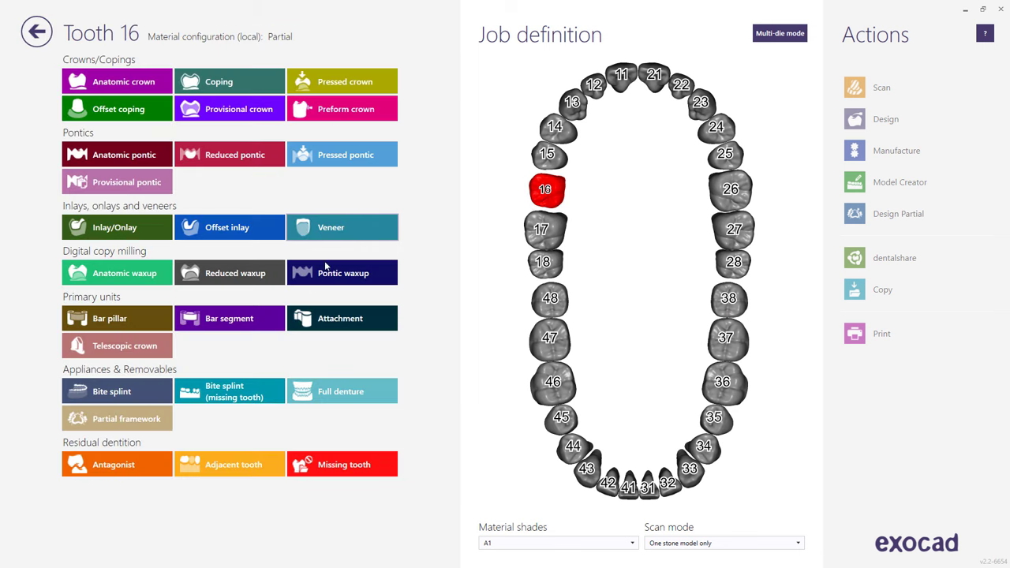
pyautogui.click(136, 419)
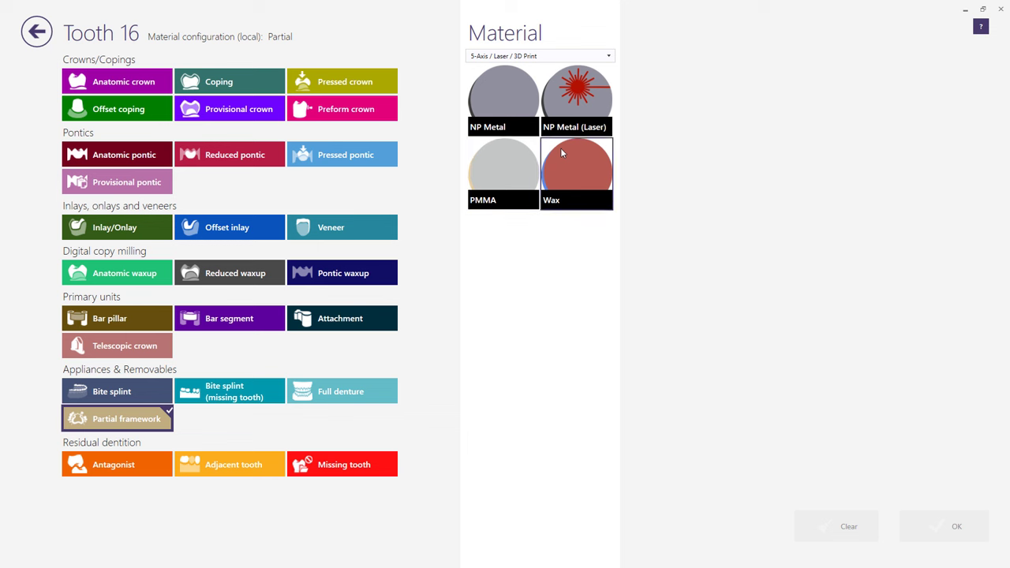
pyautogui.click(566, 99)
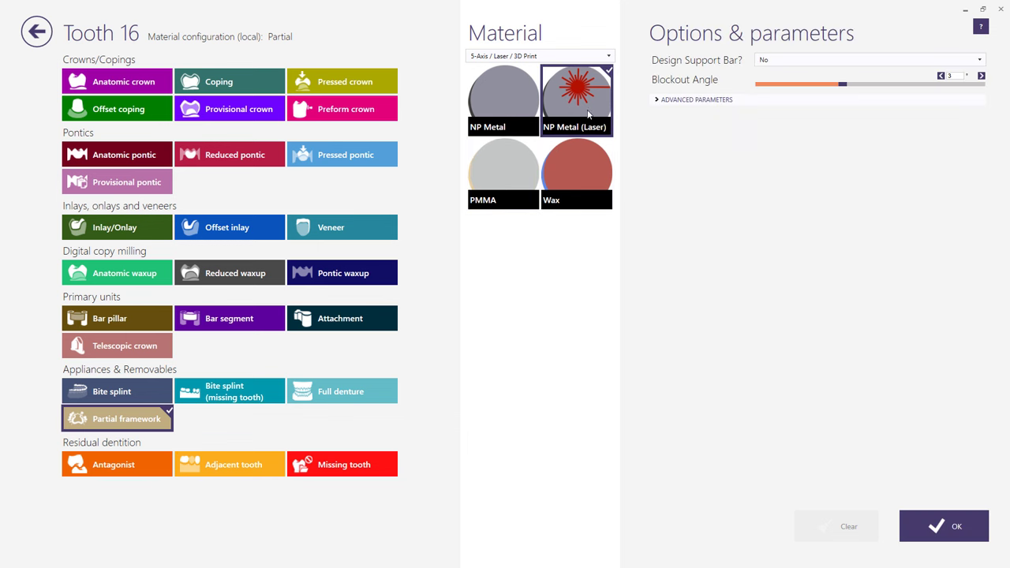
pyautogui.click(923, 526)
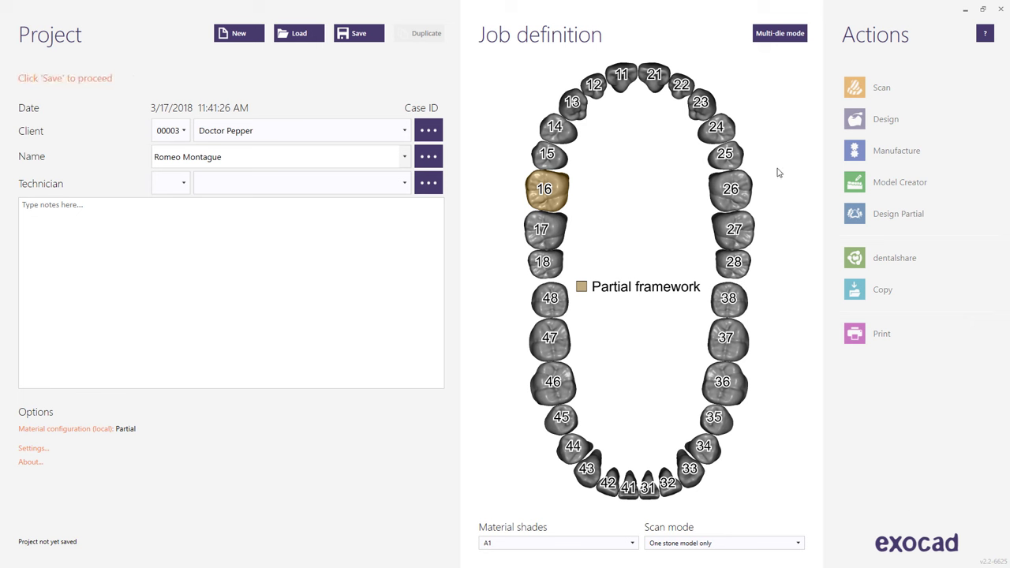
# - Mark tooth 26 as partial framework and teeth 12 and 22 as reduced pontics
pyautogui.click(746, 187)
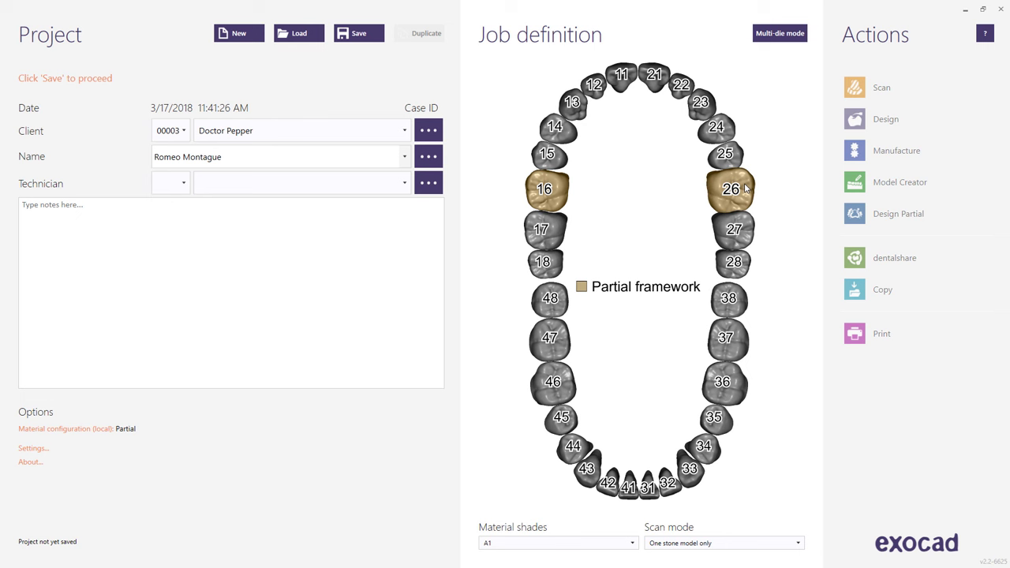
pyautogui.click(595, 88)
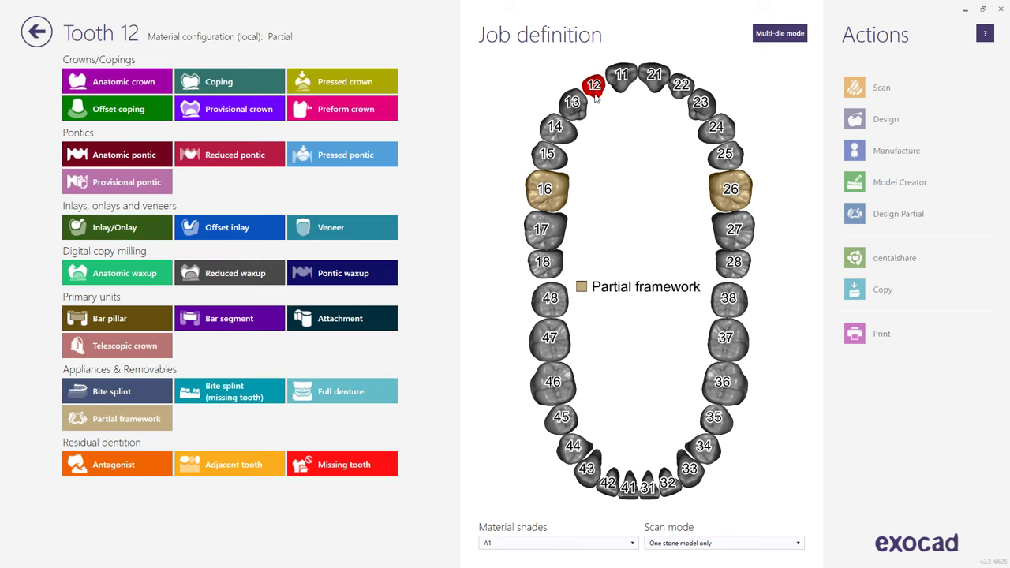
pyautogui.click(265, 166)
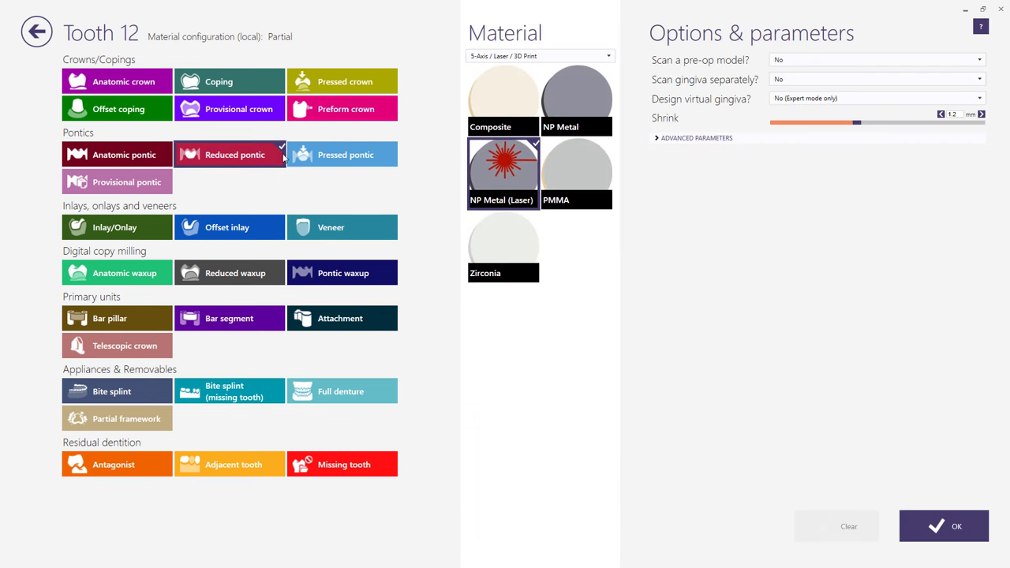
pyautogui.click(923, 519)
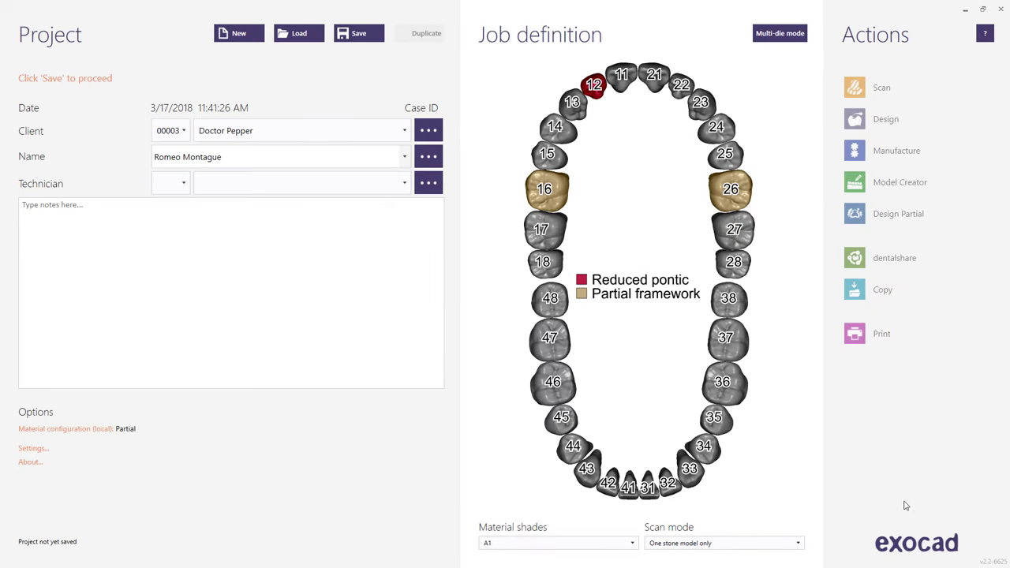
pyautogui.click(683, 90)
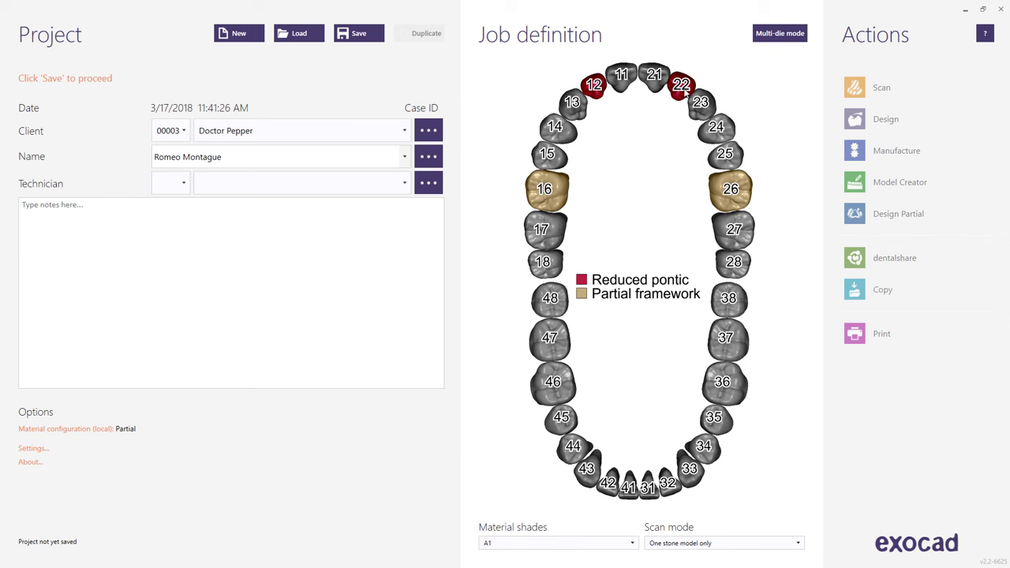
# - Make tooth 24 an anatomic pontic
pyautogui.click(733, 130)
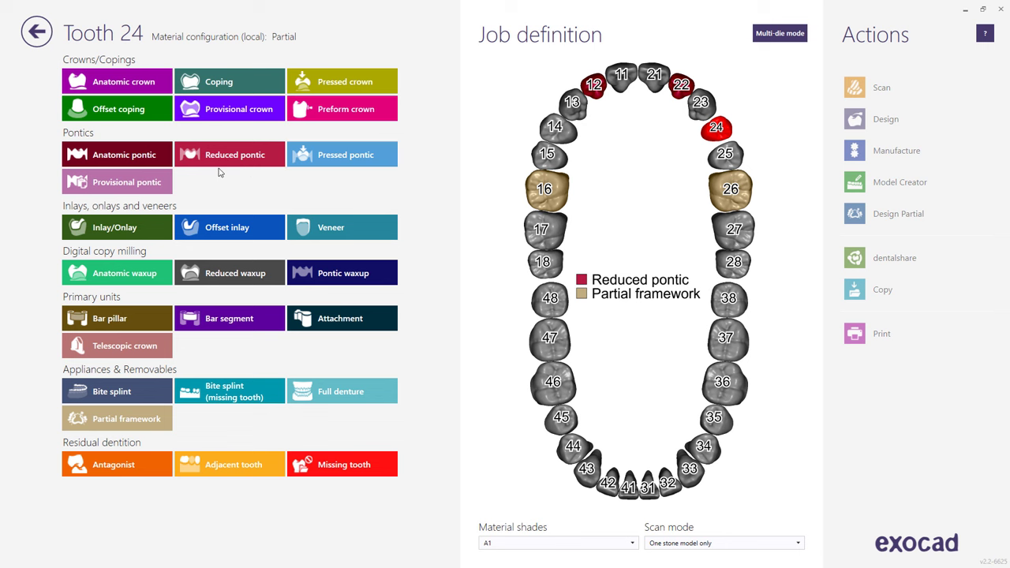
pyautogui.click(148, 162)
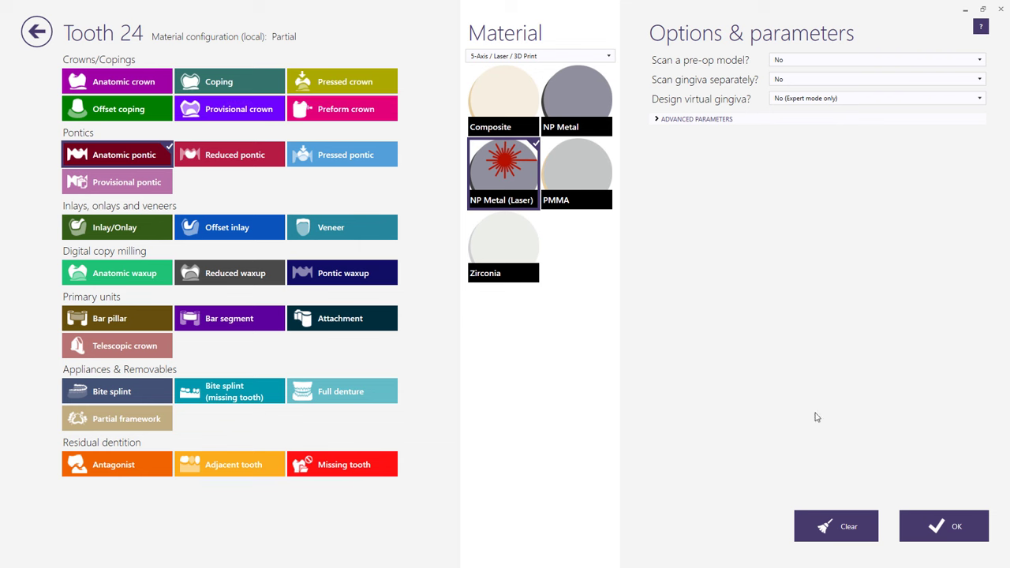
pyautogui.click(920, 522)
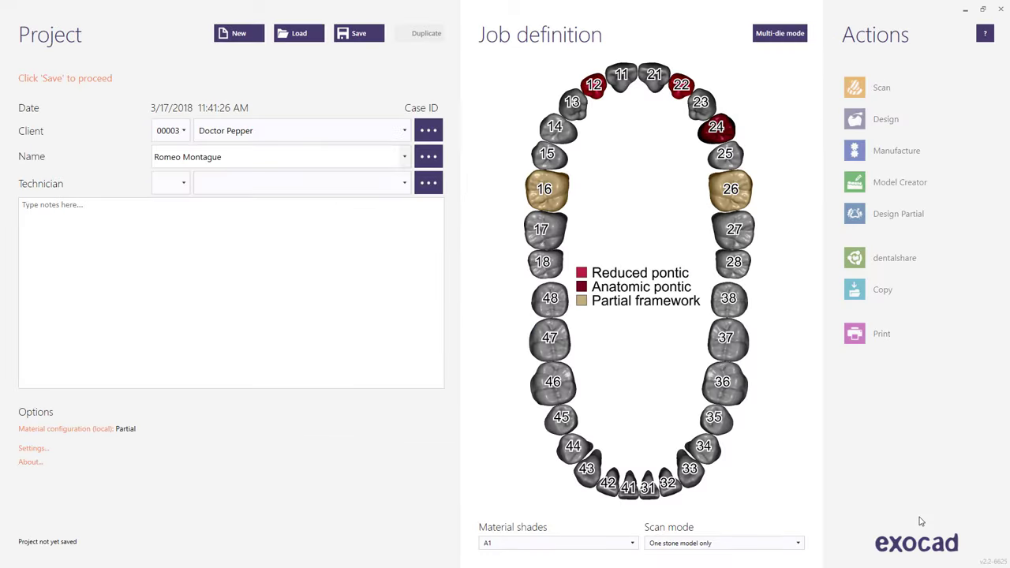
# - Save the project and load the Partial Sample Upper Case (00001-013)
pyautogui.click(349, 41)
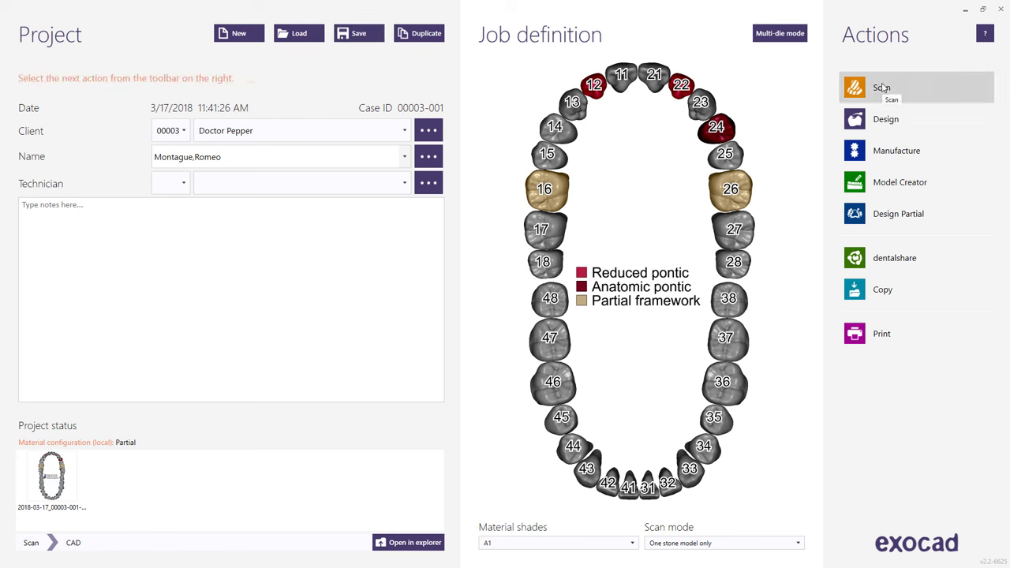
pyautogui.click(309, 40)
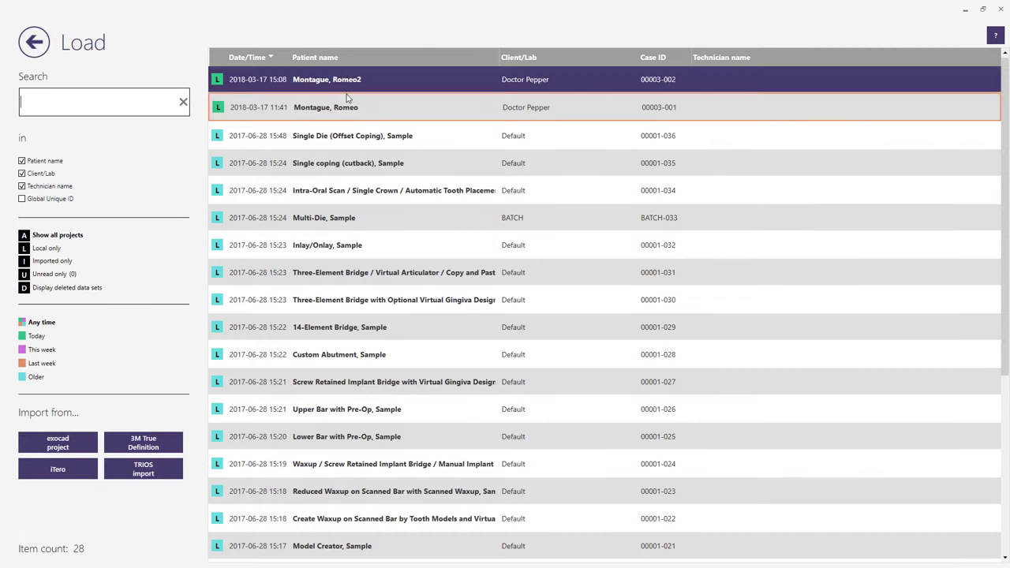
pyautogui.scroll(-2, 360, 260)
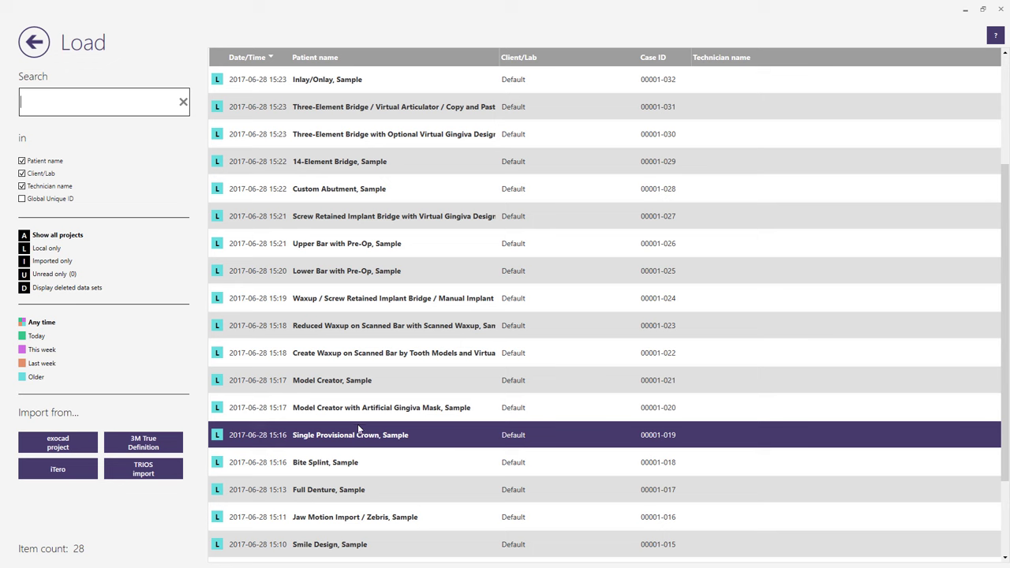
pyautogui.scroll(-1, 360, 444)
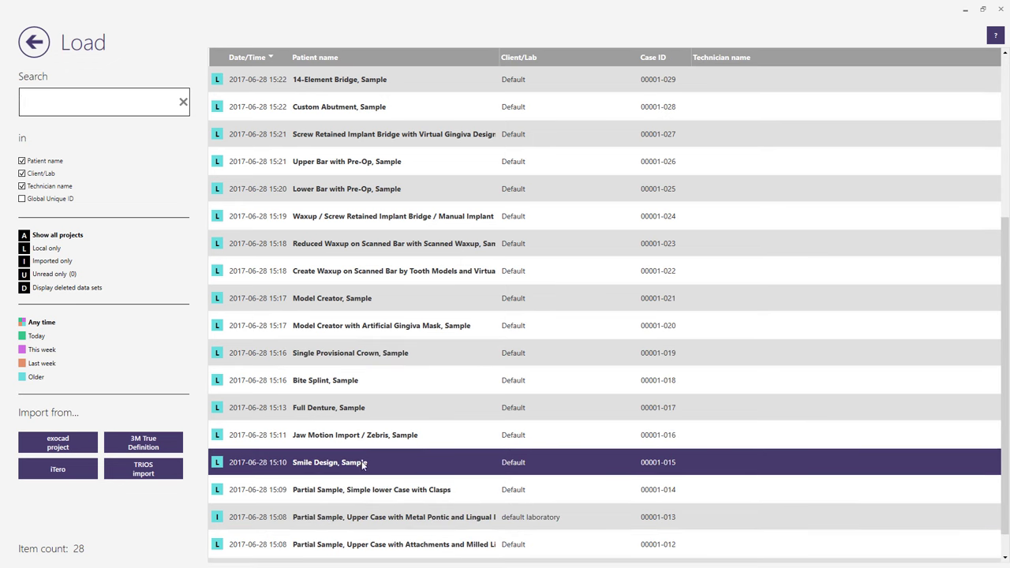
pyautogui.click(398, 517)
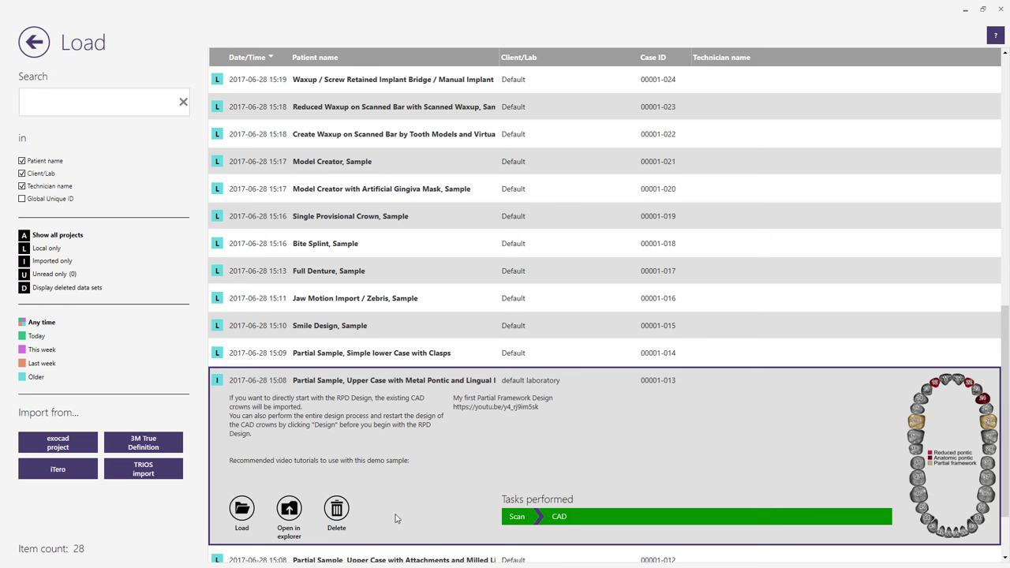
pyautogui.click(246, 514)
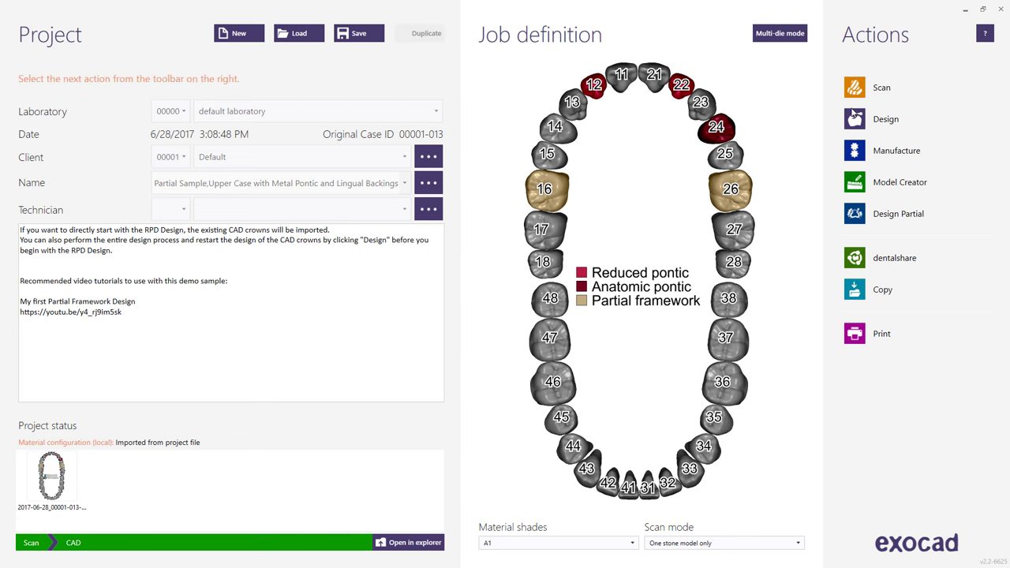
# - Launch Design for the loaded case to open the upper jaw scan
pyautogui.click(886, 119)
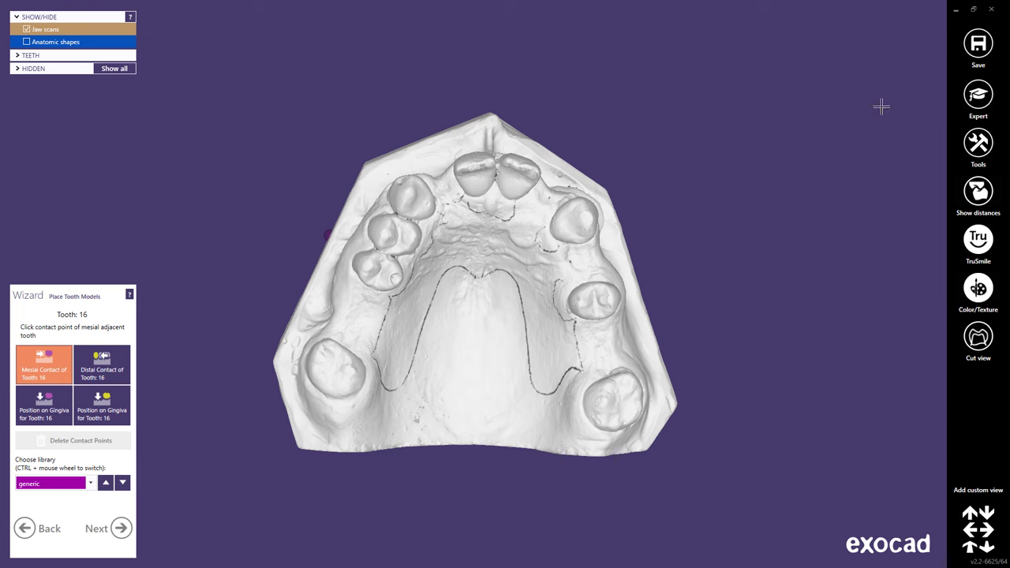
# - Inspect the upper jaw from several sides and save a tilted occlusal view as Custom view 1
pyautogui.moveTo(620, 364); pyautogui.dragTo(664, 361, button='right')
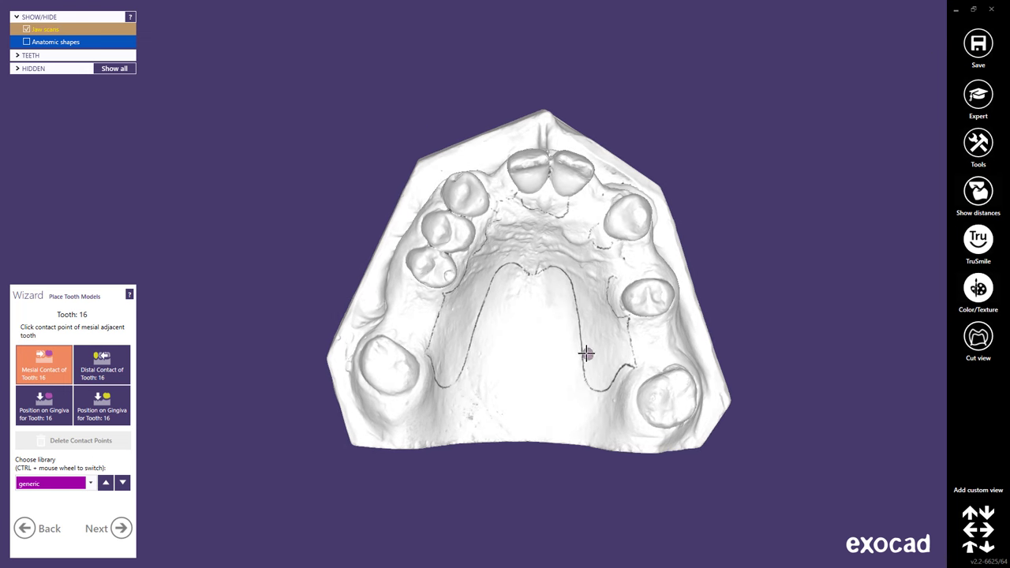
pyautogui.scroll(3, 585, 352)
pyautogui.scroll(-2, 585, 353)
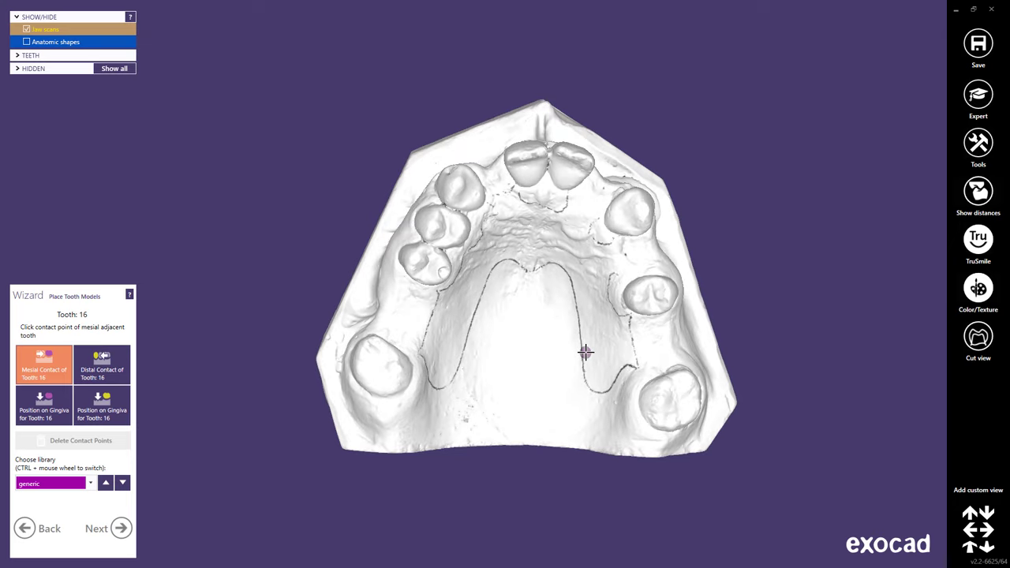
pyautogui.scroll(2, 585, 353)
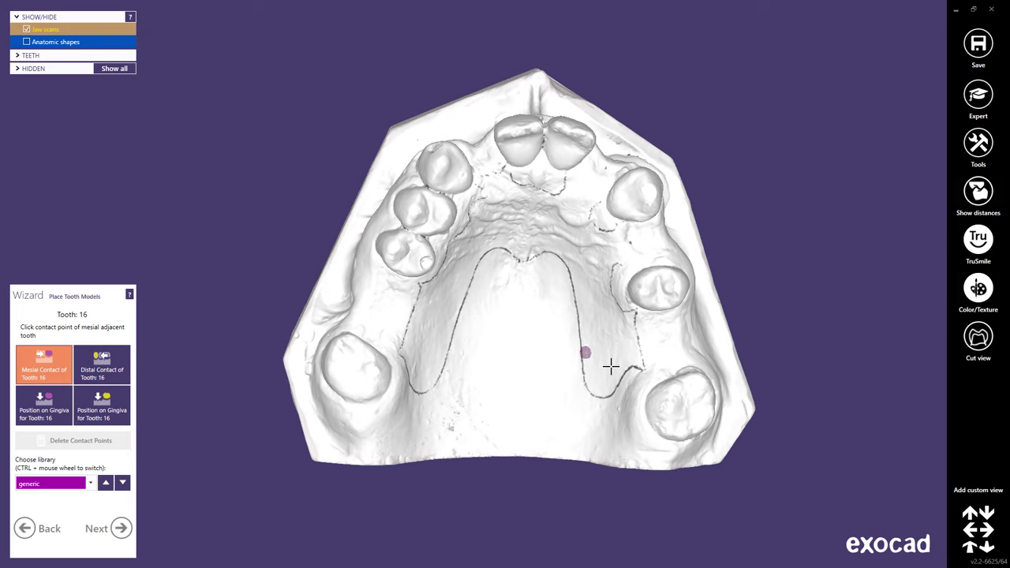
pyautogui.click(730, 399)
pyautogui.click(969, 514)
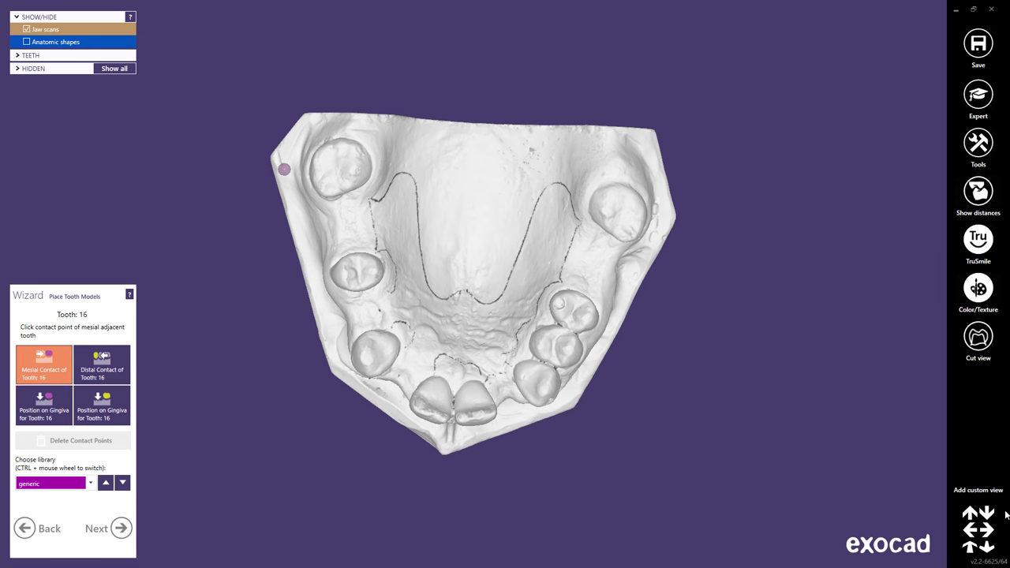
pyautogui.click(991, 514)
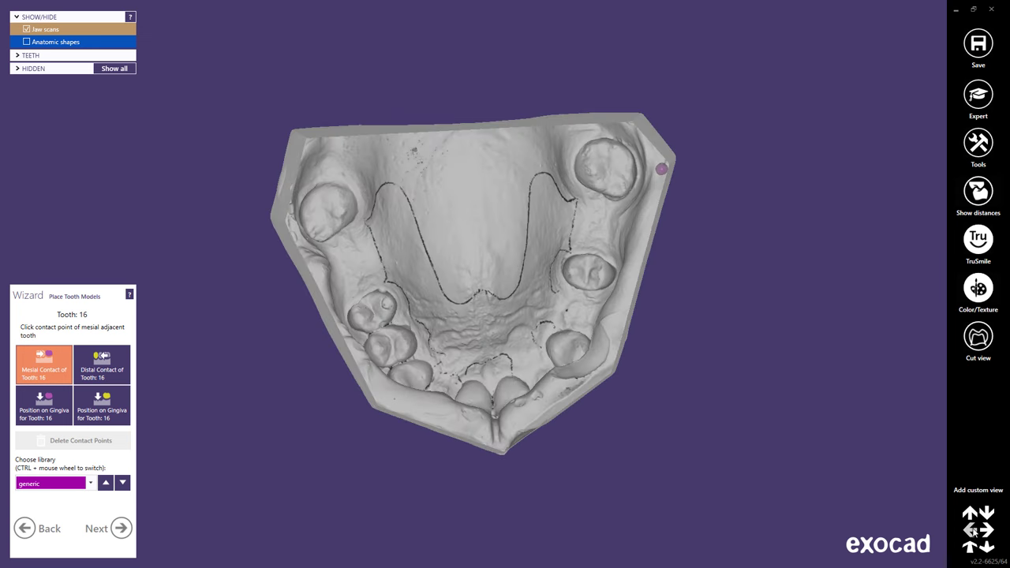
pyautogui.click(969, 530)
pyautogui.click(988, 531)
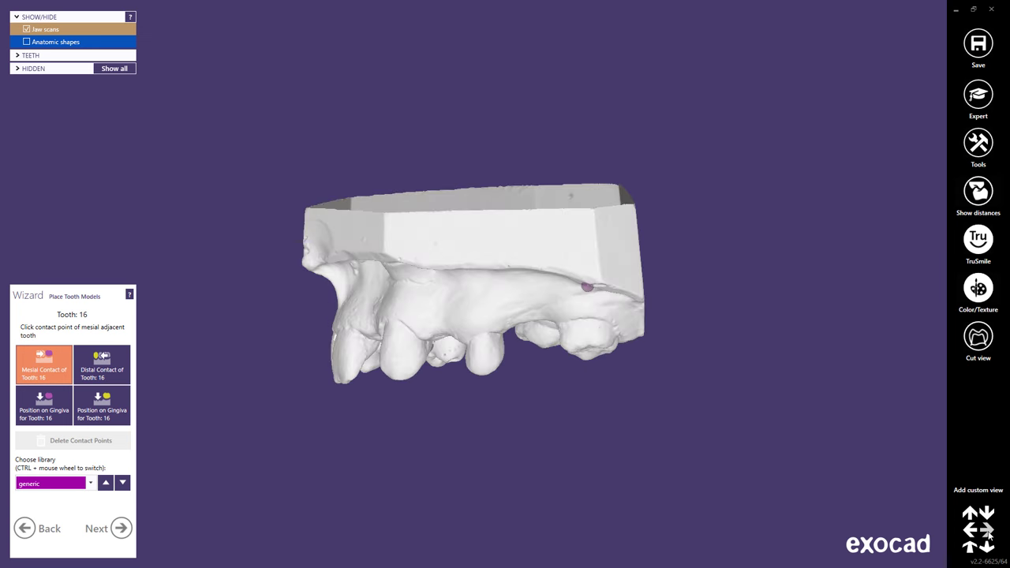
pyautogui.click(970, 548)
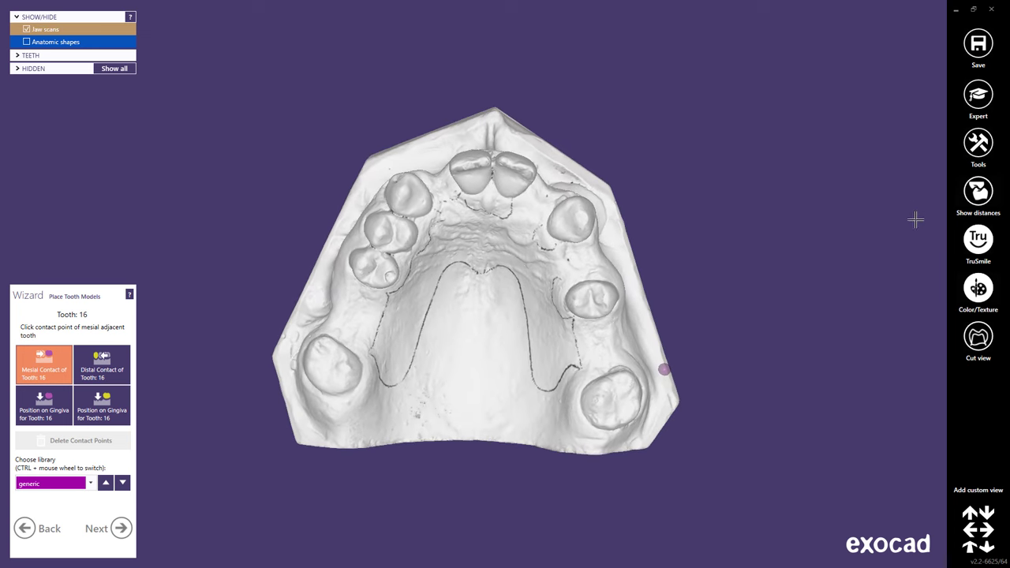
pyautogui.click(975, 489)
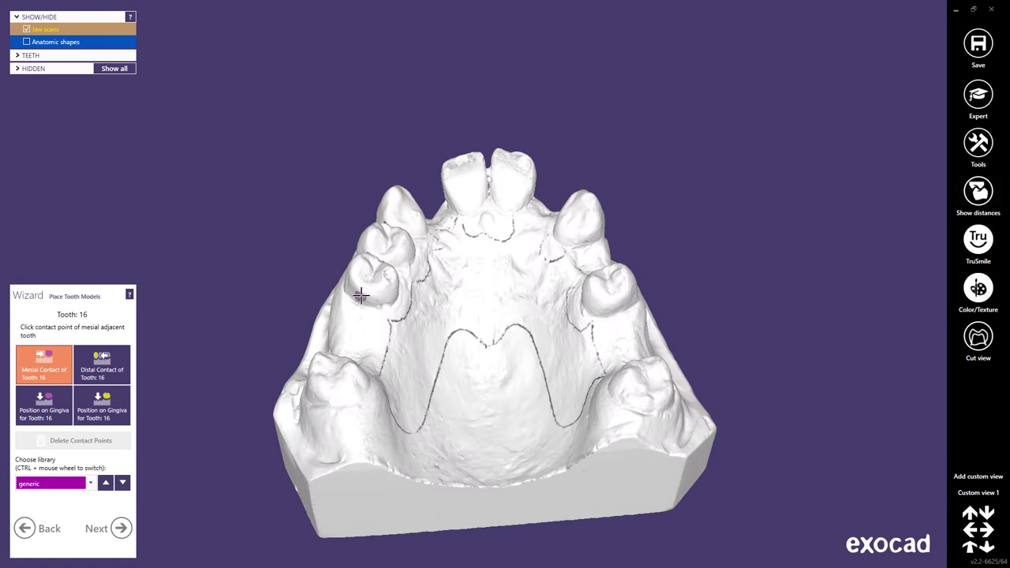
# - Place tooth models 16 and 12 by their mesial and distal contact points
pyautogui.click(363, 295)
pyautogui.click(351, 357)
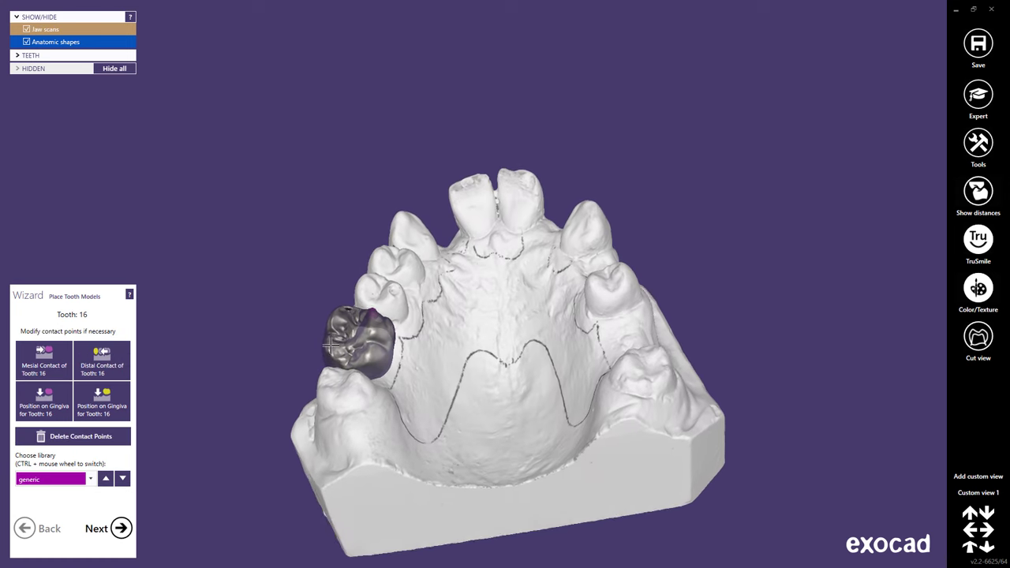
pyautogui.click(120, 527)
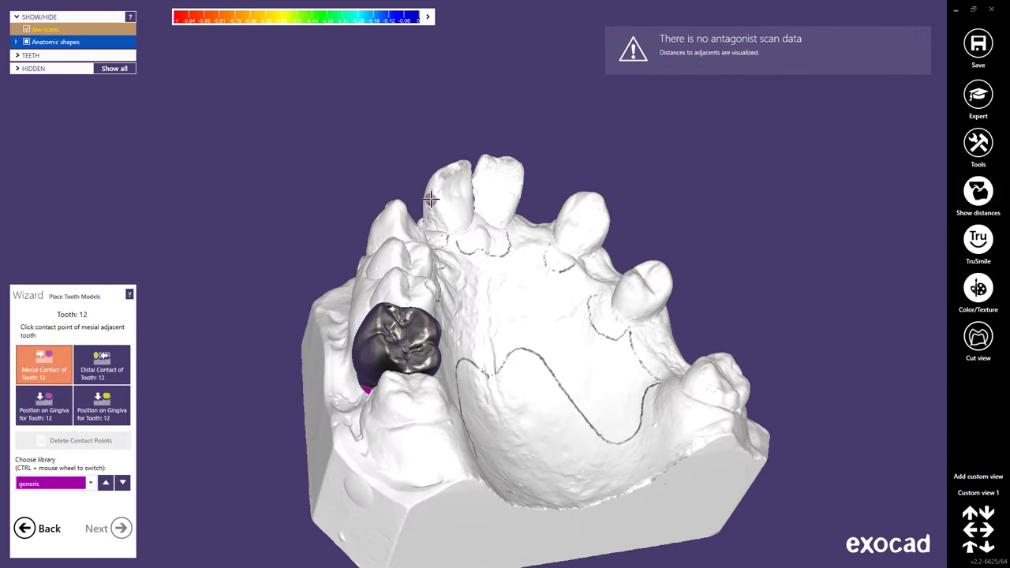
pyautogui.click(431, 203)
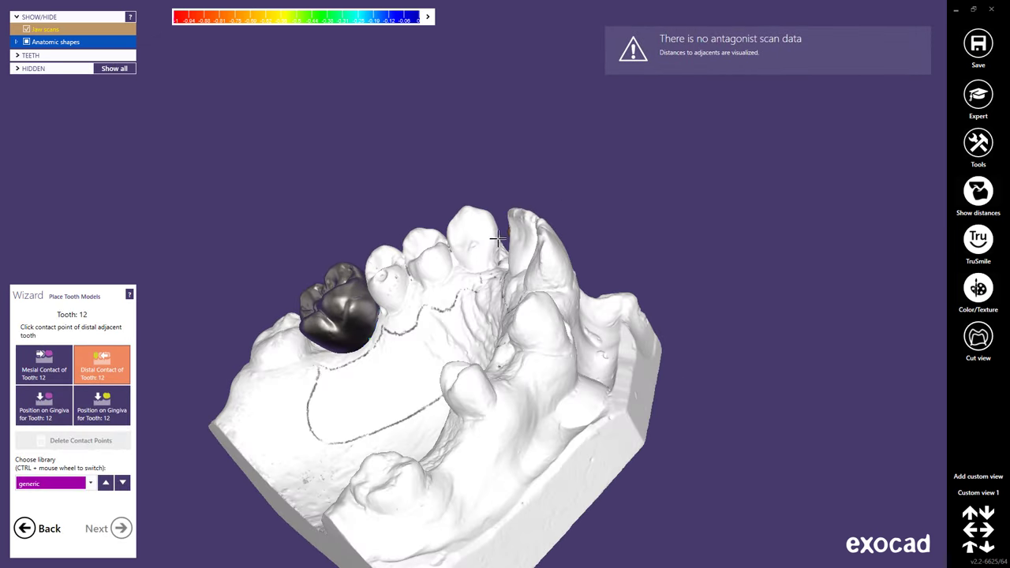
pyautogui.click(499, 230)
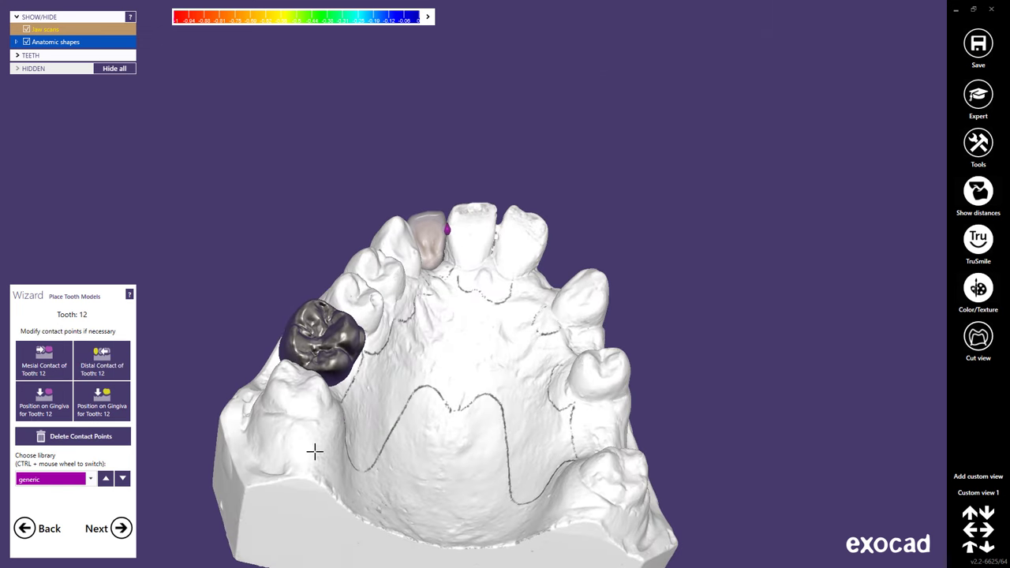
# - Place tooth models 22, 24 and 26 by contact points, then continue to tooth placement
pyautogui.click(121, 528)
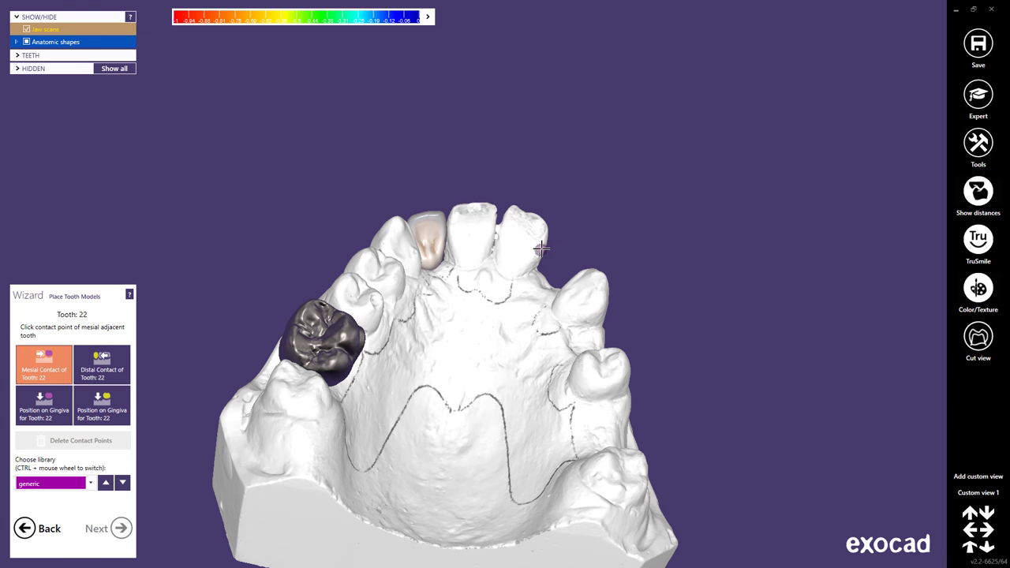
pyautogui.click(543, 244)
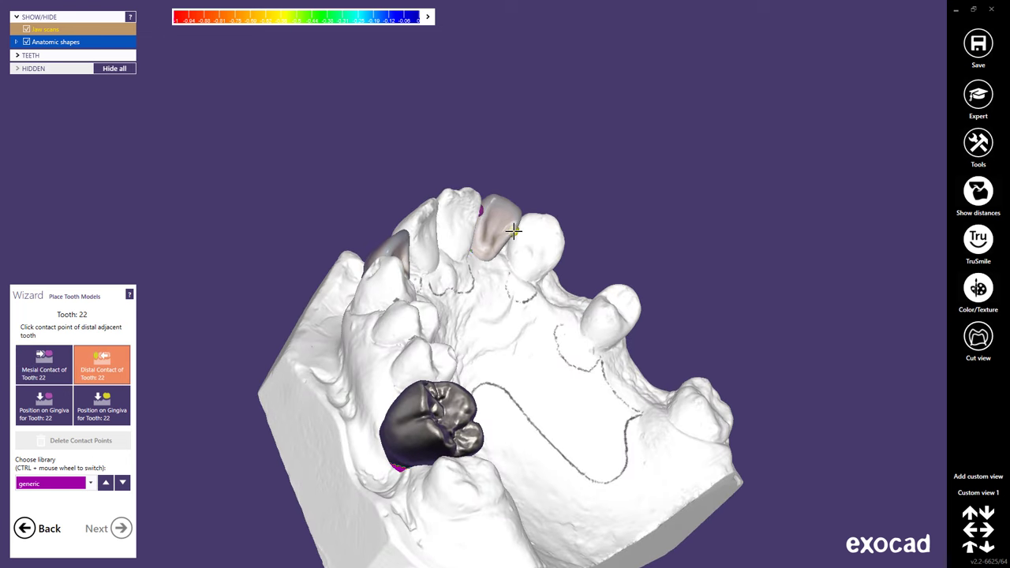
pyautogui.click(513, 233)
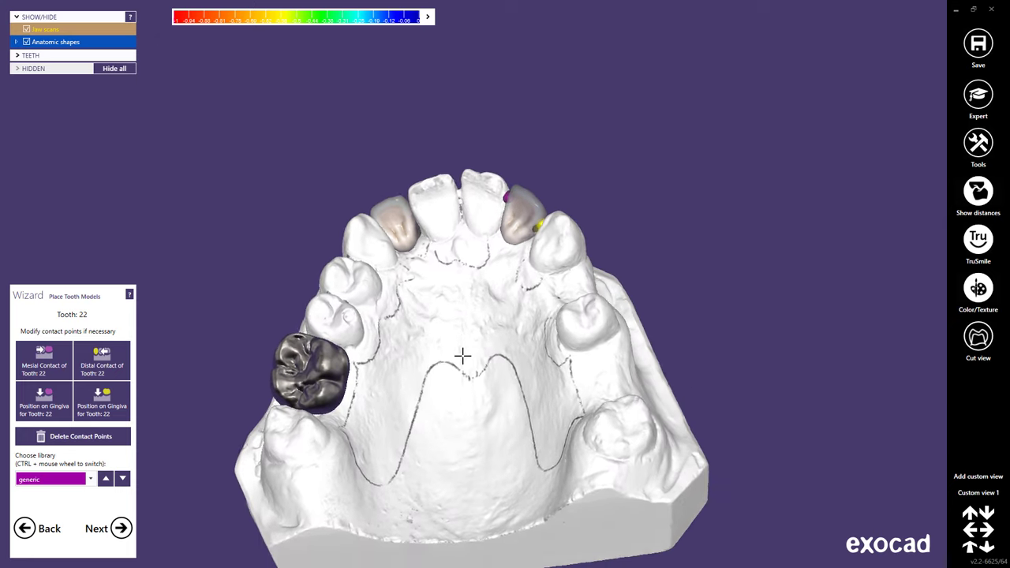
pyautogui.click(124, 533)
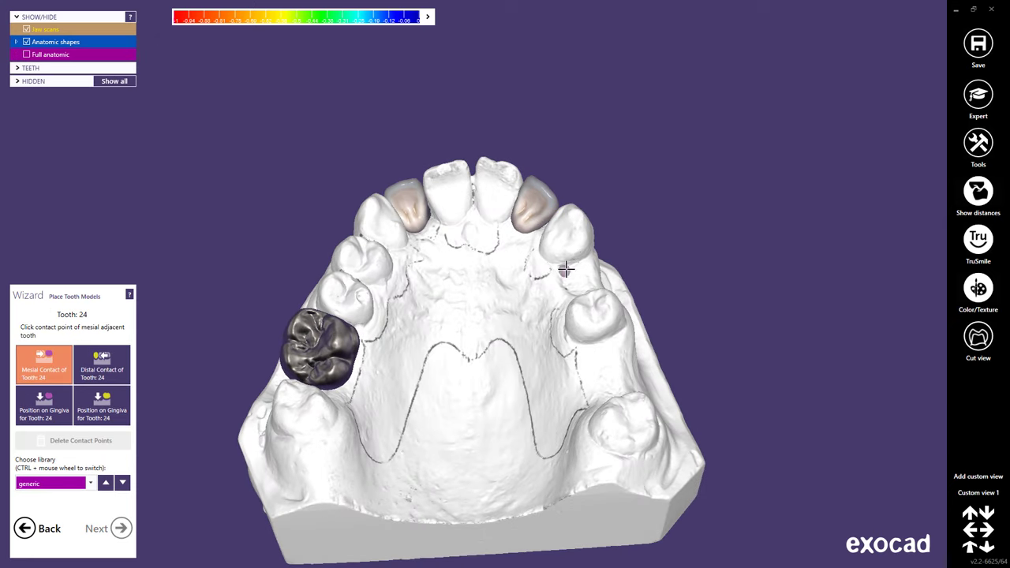
pyautogui.click(581, 251)
pyautogui.click(579, 271)
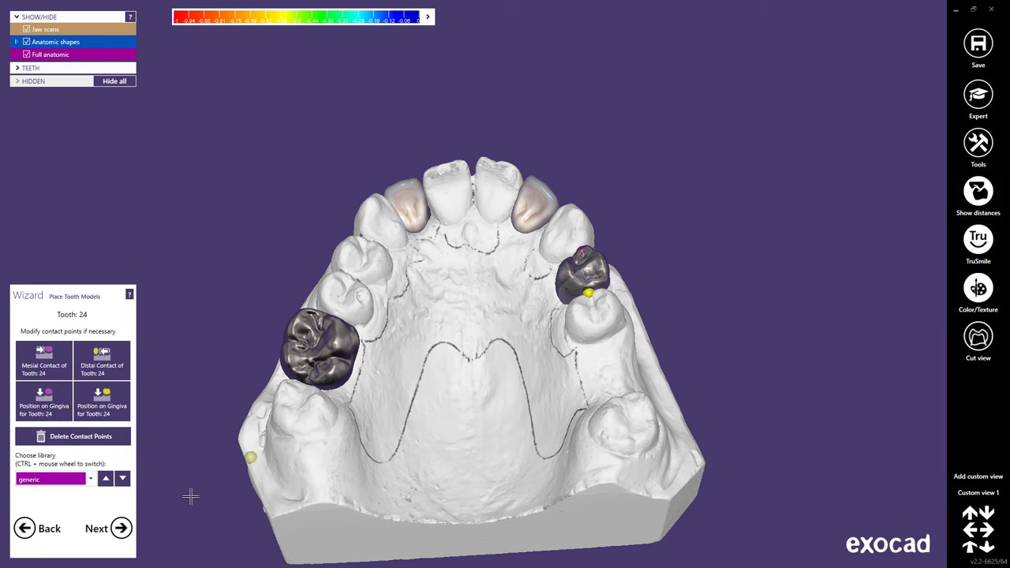
pyautogui.click(129, 533)
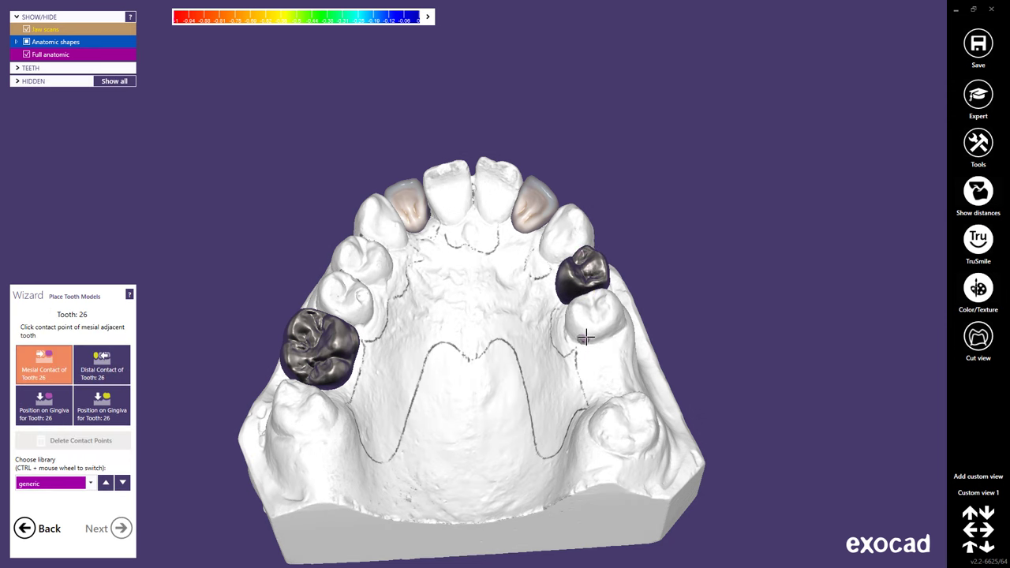
pyautogui.click(604, 336)
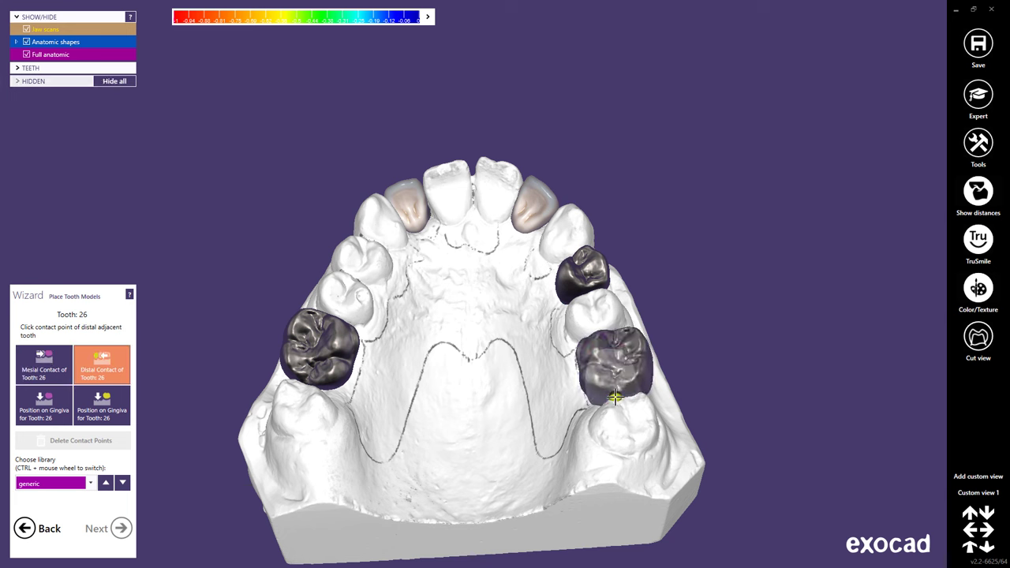
pyautogui.click(620, 398)
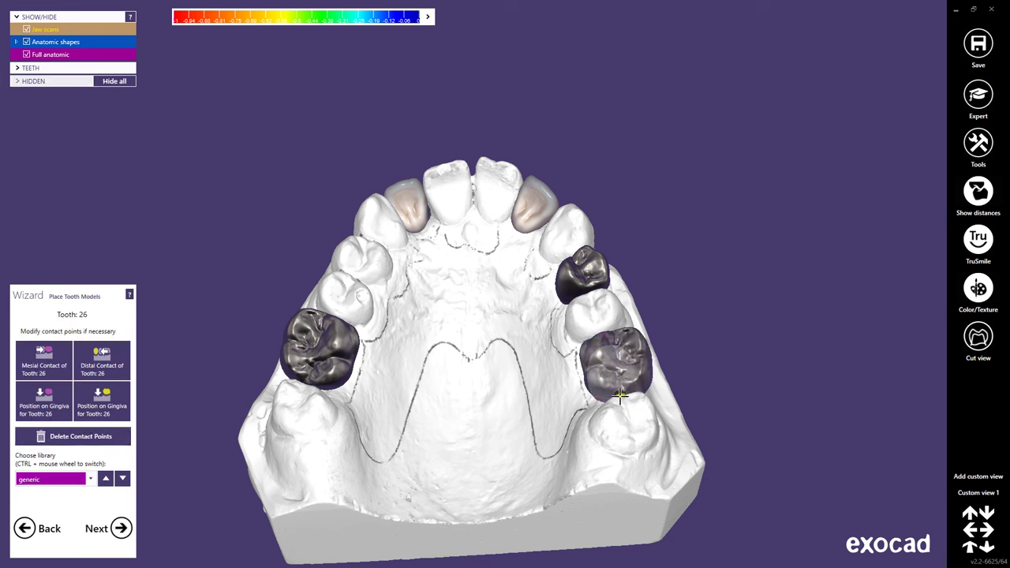
pyautogui.click(125, 531)
# - From Custom view 1, nudge the tooth 12 and tooth 22 crowns slightly
pyautogui.click(979, 495)
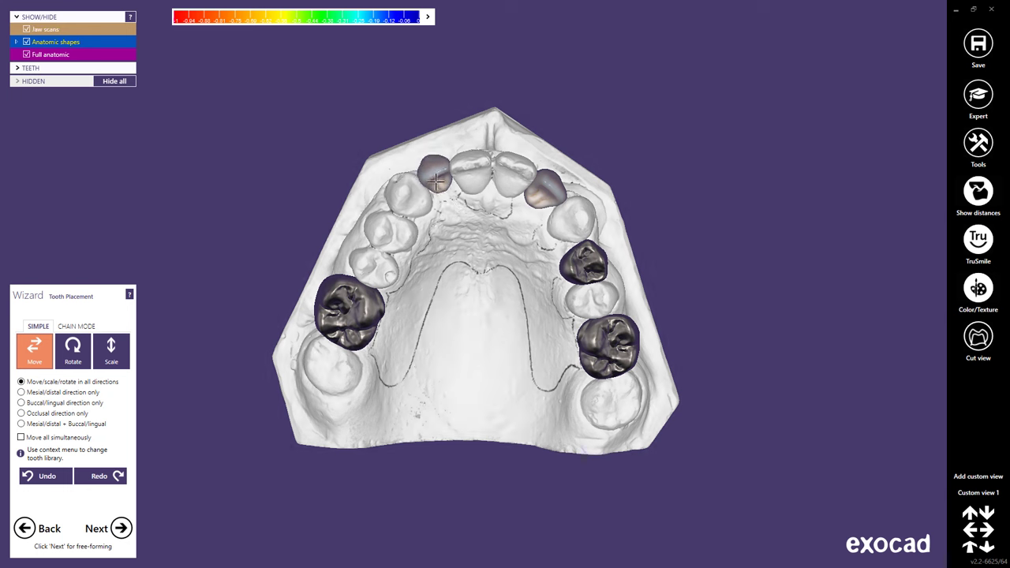
pyautogui.moveTo(435, 180); pyautogui.dragTo(440, 184)
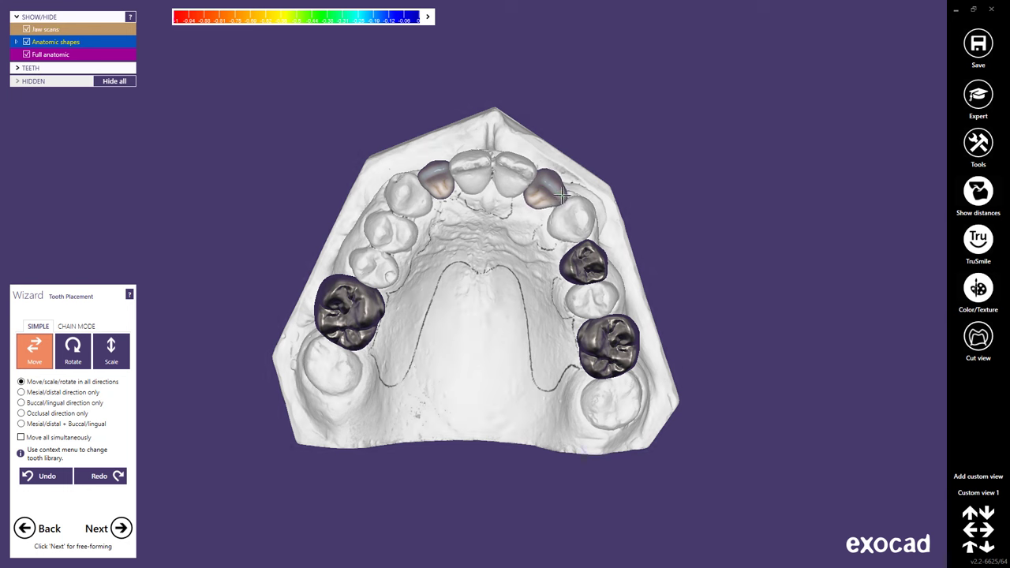
pyautogui.moveTo(559, 193); pyautogui.dragTo(560, 189)
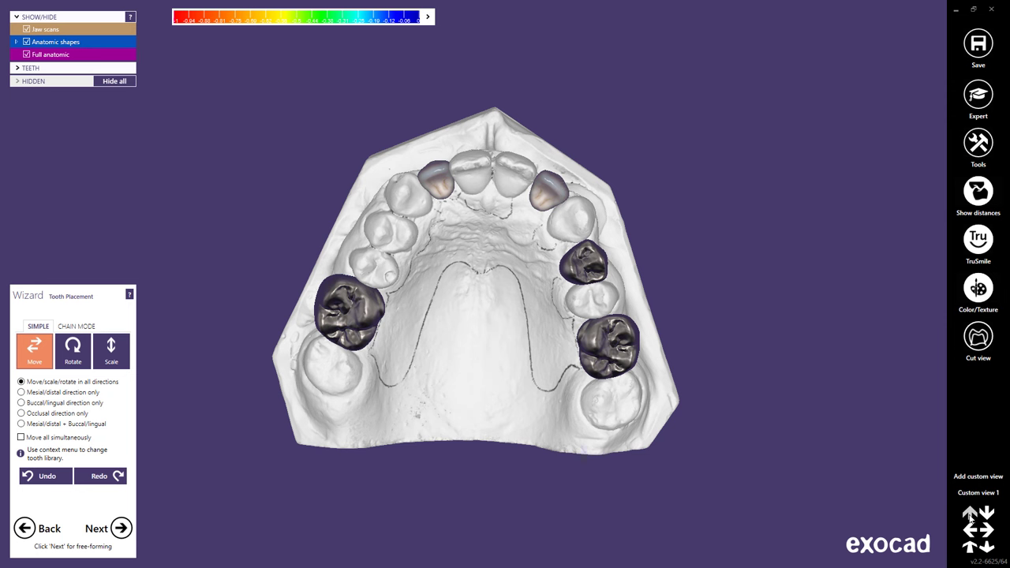
# - Shift the front pontic slightly toward the gum in side view, then advance to Free-Forming
pyautogui.click(986, 530)
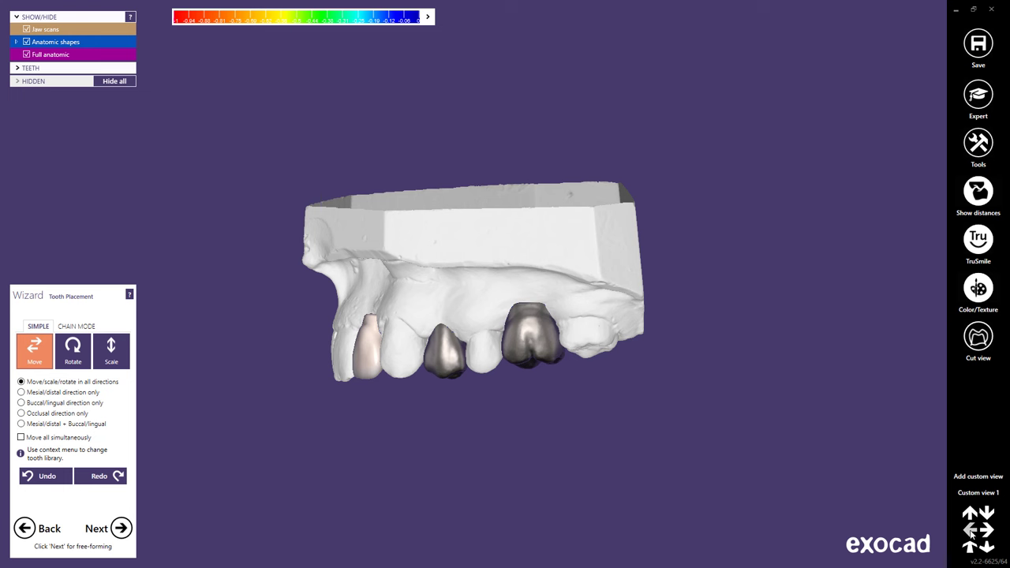
pyautogui.click(971, 530)
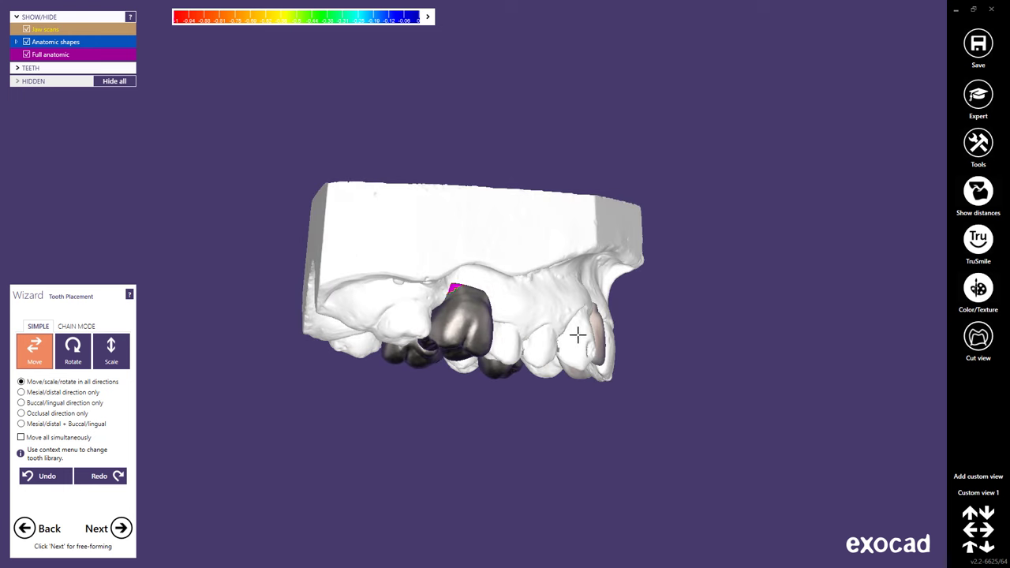
pyautogui.moveTo(600, 337); pyautogui.dragTo(601, 342)
pyautogui.click(989, 494)
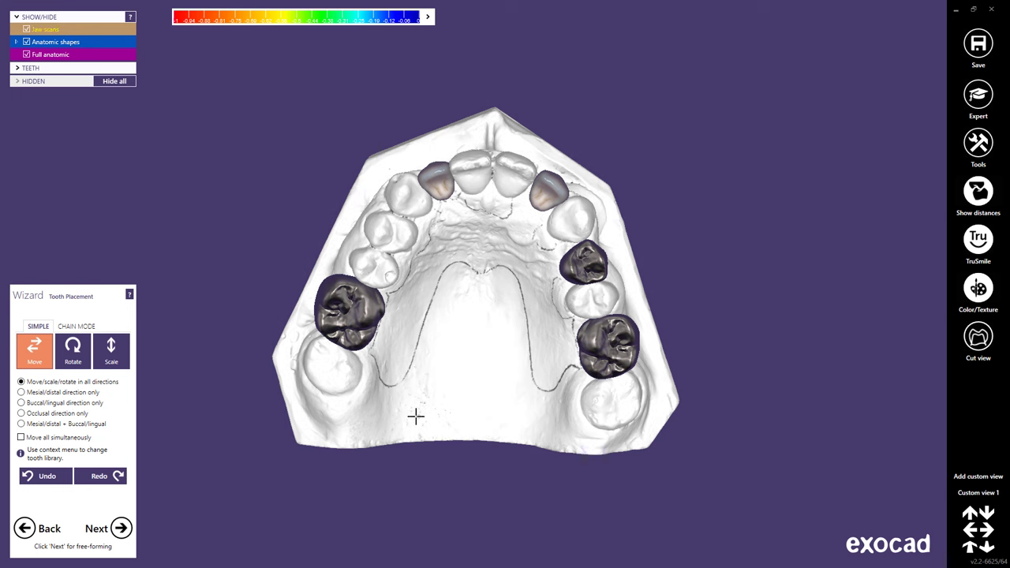
pyautogui.click(125, 531)
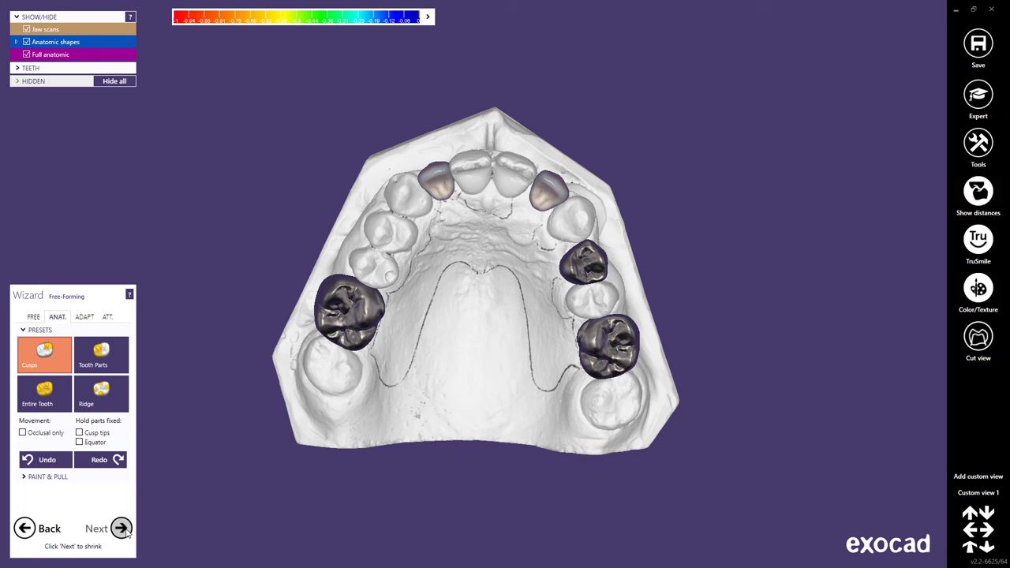
# - Adapt the entire pontics to the gingiva and cut their intersections with neighbouring teeth using Approx
pyautogui.click(44, 392)
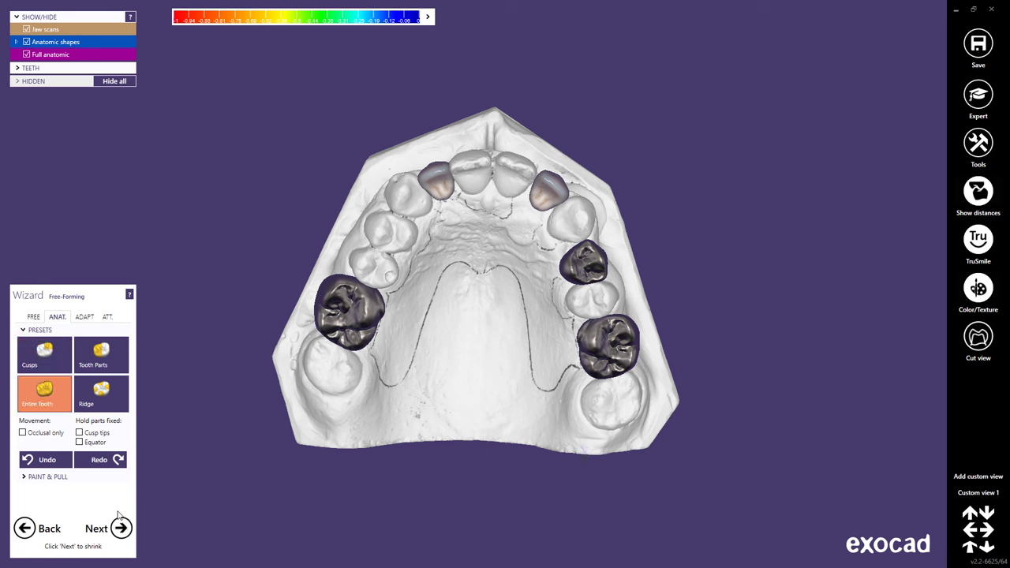
pyautogui.click(86, 316)
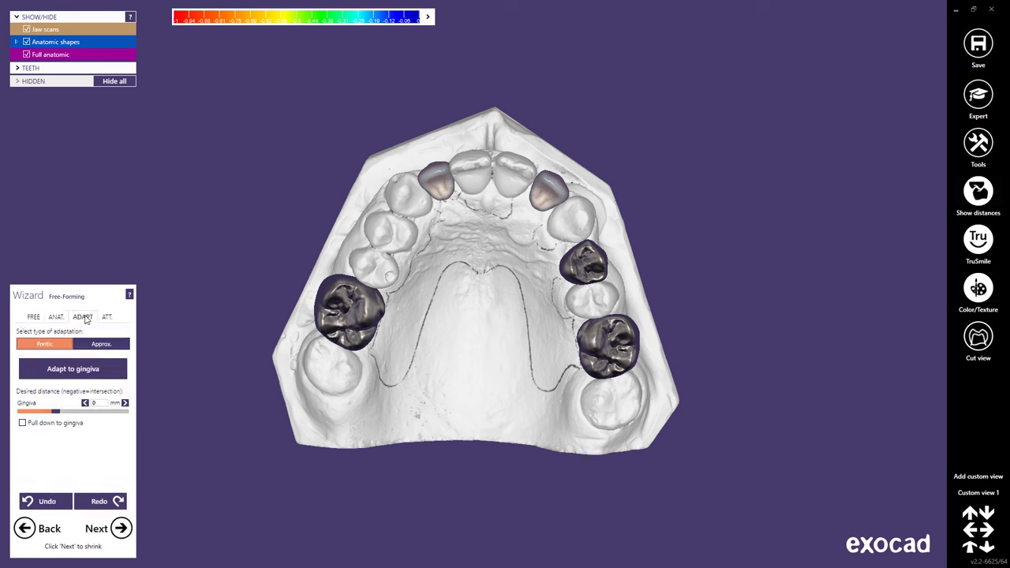
pyautogui.click(73, 376)
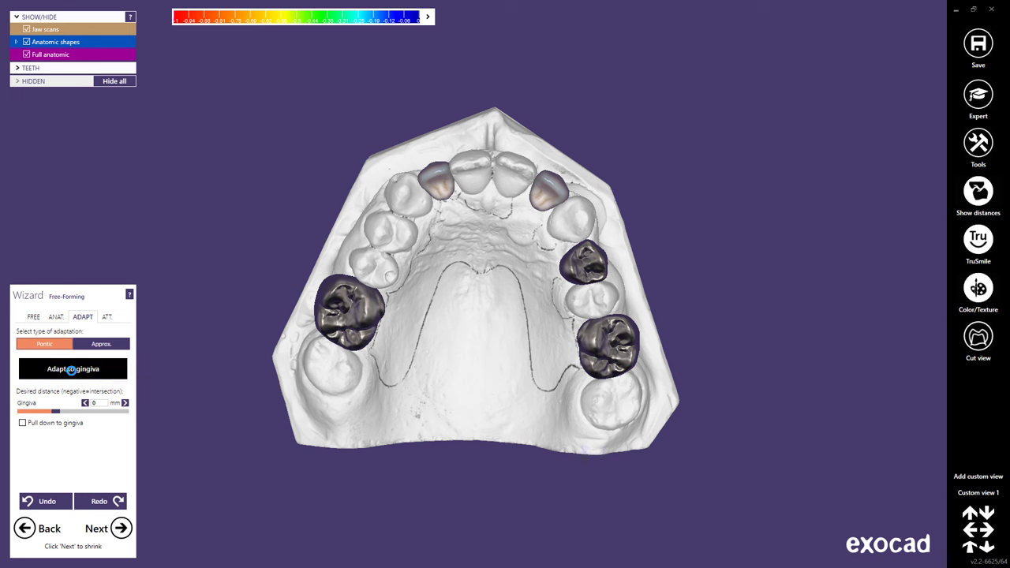
pyautogui.click(93, 344)
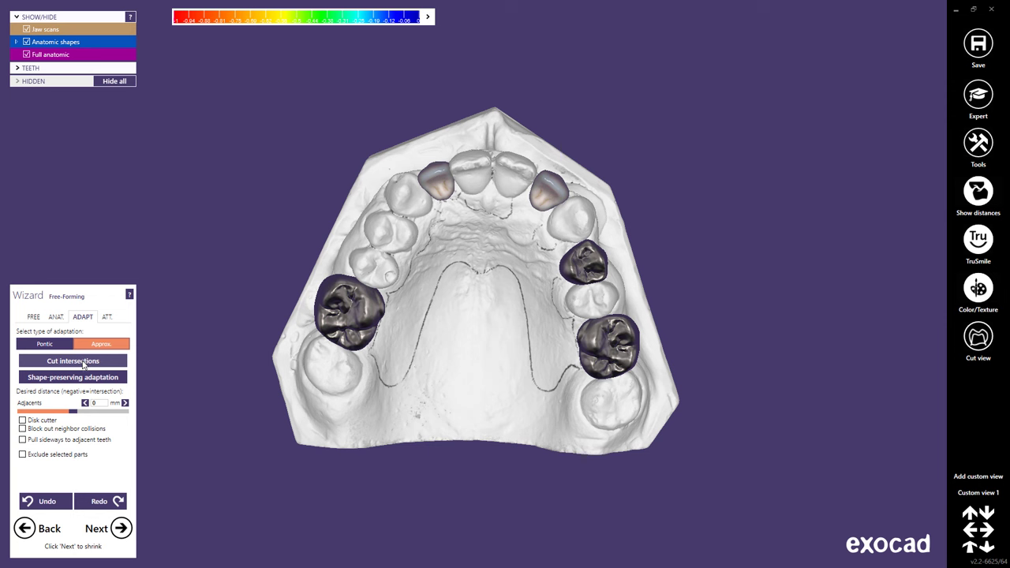
pyautogui.click(82, 363)
pyautogui.click(121, 529)
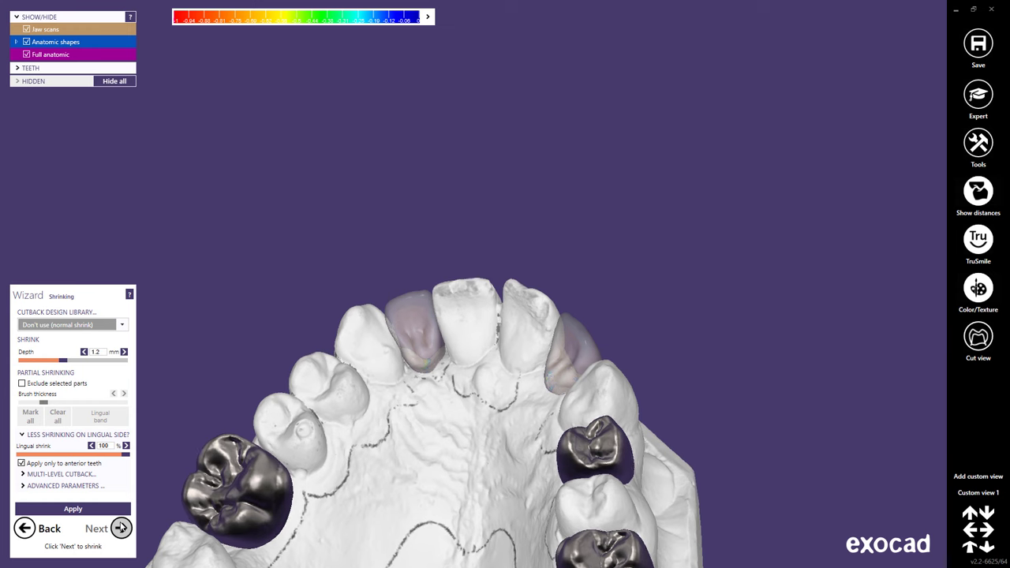
# - Set shrink depth to 2.5 mm with Exclude selected parts, marking both incisor pontics' incisal areas
pyautogui.click(101, 351)
pyautogui.click(96, 377)
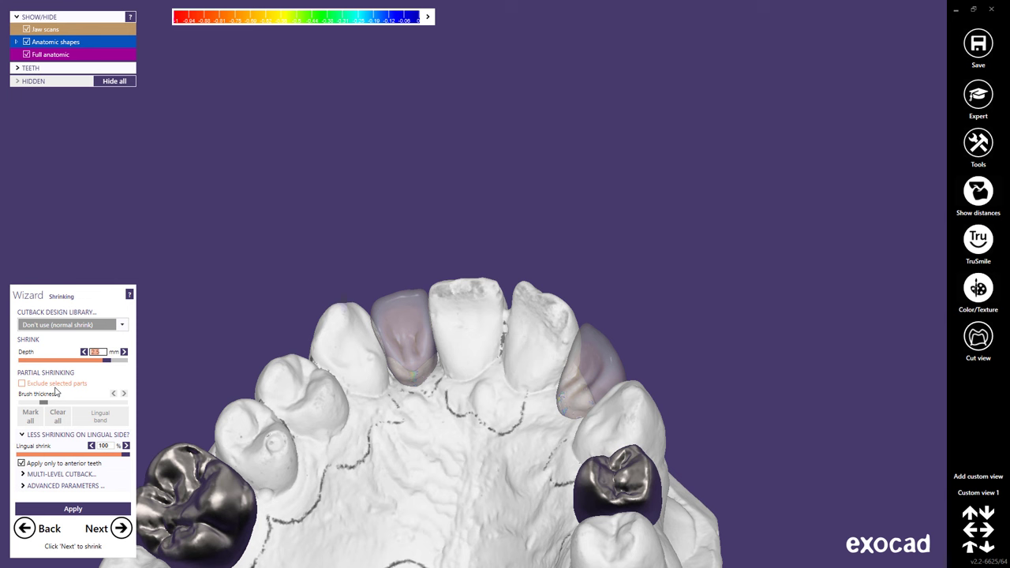
pyautogui.click(22, 384)
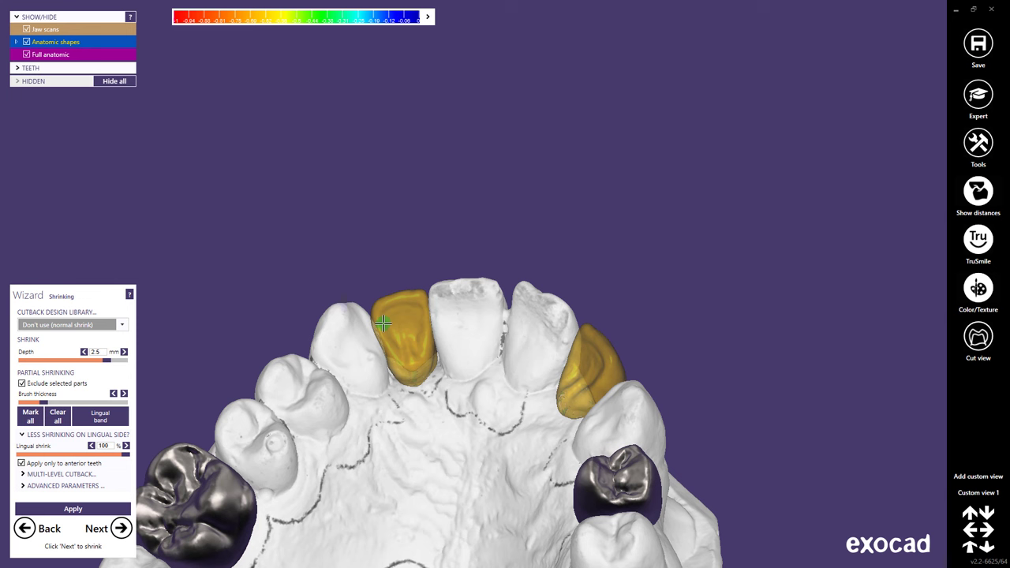
pyautogui.moveTo(383, 322)
pyautogui.mouseDown()
pyautogui.moveTo(418, 301)
pyautogui.moveTo(433, 361)
pyautogui.moveTo(413, 380)
pyautogui.moveTo(392, 358)
pyautogui.moveTo(381, 326)
pyautogui.moveTo(405, 325)
pyautogui.moveTo(413, 373)
pyautogui.moveTo(447, 401)
pyautogui.mouseUp()
pyautogui.moveTo(447, 401); pyautogui.dragTo(548, 286, button='right')
pyautogui.moveTo(548, 286)
pyautogui.mouseDown()
pyautogui.moveTo(589, 301)
pyautogui.moveTo(577, 359)
pyautogui.moveTo(553, 367)
pyautogui.moveTo(536, 353)
pyautogui.moveTo(543, 295)
pyautogui.moveTo(543, 346)
pyautogui.moveTo(554, 308)
pyautogui.moveTo(558, 321)
pyautogui.moveTo(554, 354)
pyautogui.moveTo(566, 315)
pyautogui.moveTo(534, 350)
pyautogui.mouseUp()
# - Apply shrinking to turn pontics 12 and 22 into reduced backings
pyautogui.moveTo(445, 379)
pyautogui.mouseDown(button='right')
pyautogui.moveTo(404, 386)
pyautogui.moveTo(559, 365)
pyautogui.moveTo(635, 287)
pyautogui.mouseUp(button='right')
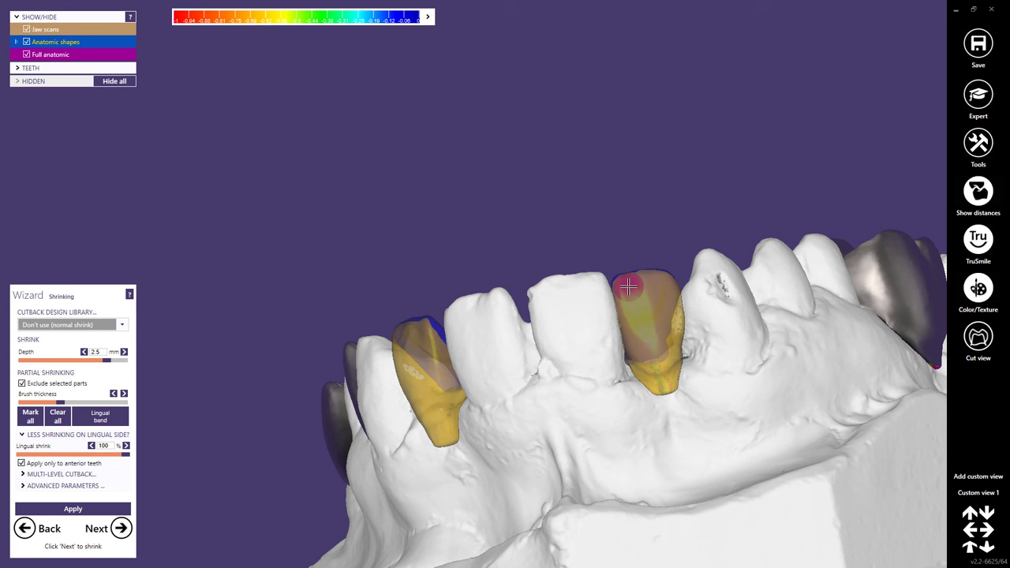
pyautogui.click(631, 288)
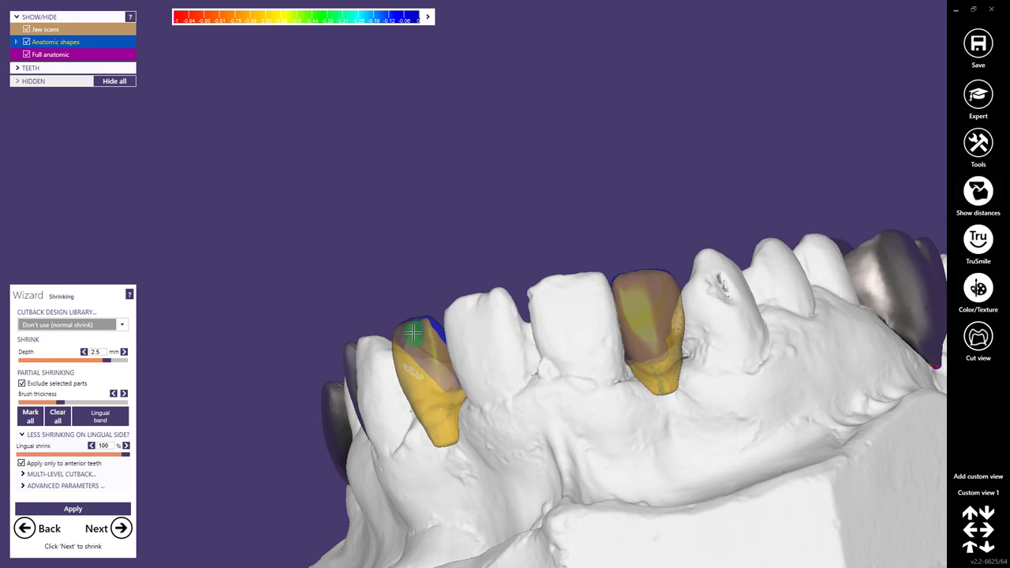
pyautogui.moveTo(435, 339); pyautogui.dragTo(532, 385, button='right')
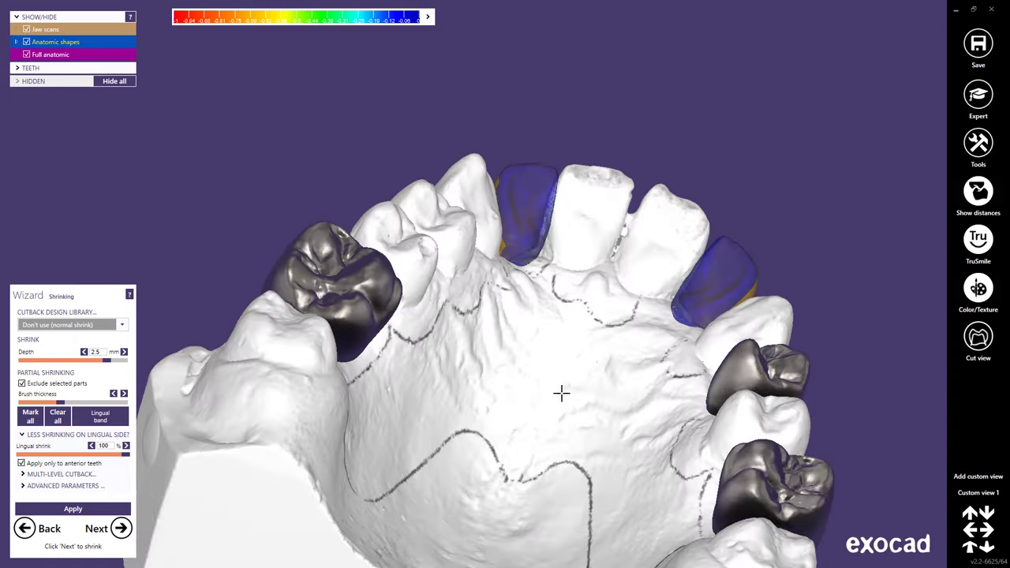
pyautogui.click(978, 492)
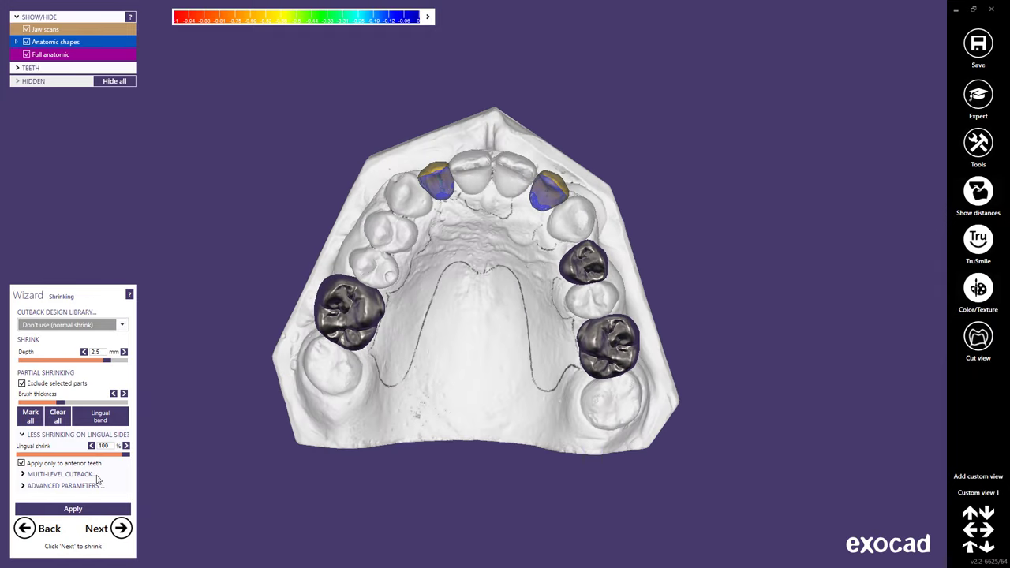
pyautogui.click(79, 510)
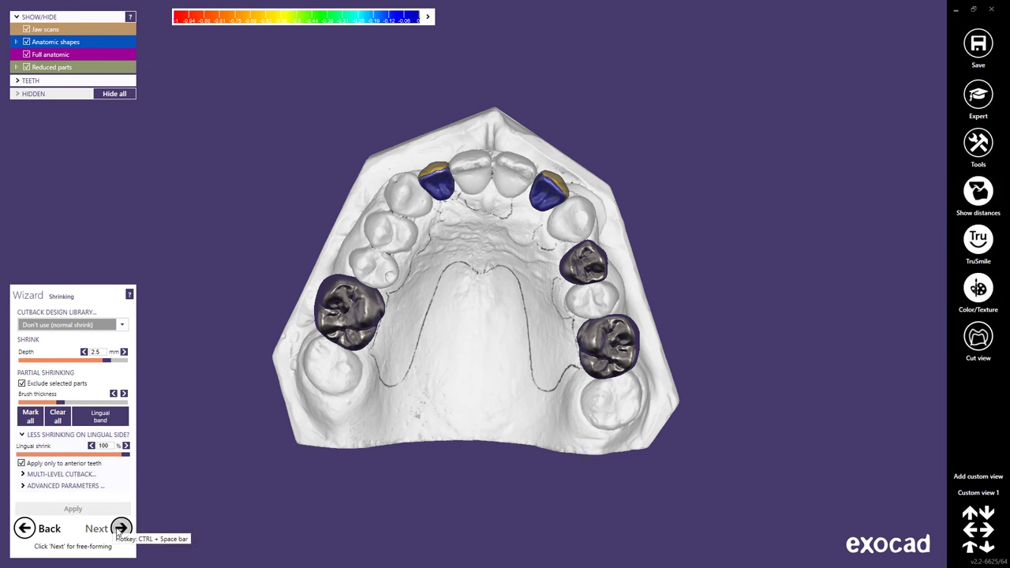
pyautogui.click(120, 528)
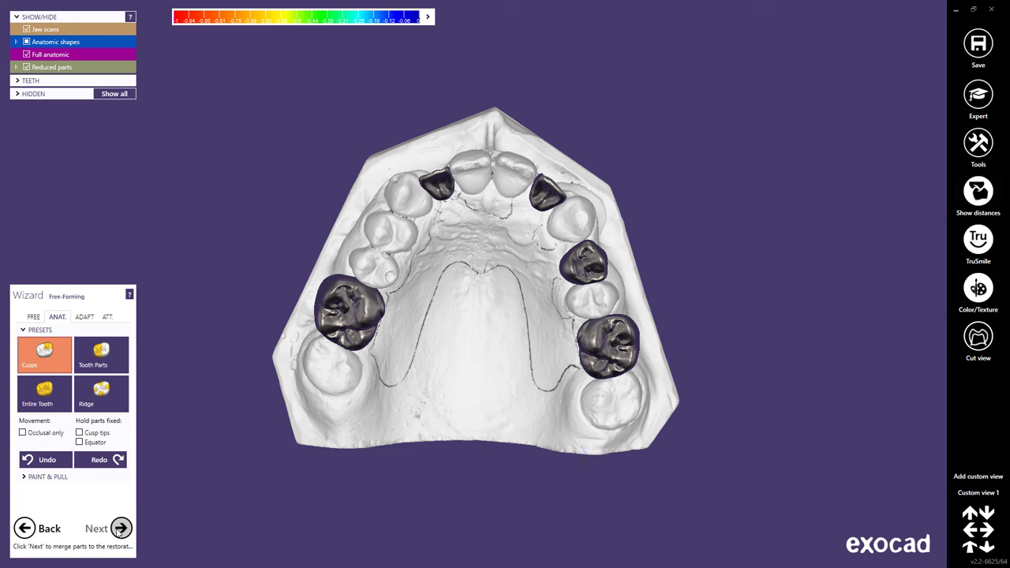
# - Add material to the reduced front backing with the Add/Remove brush, then merge the parts
pyautogui.click(33, 319)
pyautogui.moveTo(363, 319)
pyautogui.mouseDown(button='right')
pyautogui.moveTo(322, 332)
pyautogui.moveTo(314, 420)
pyautogui.mouseUp(button='right')
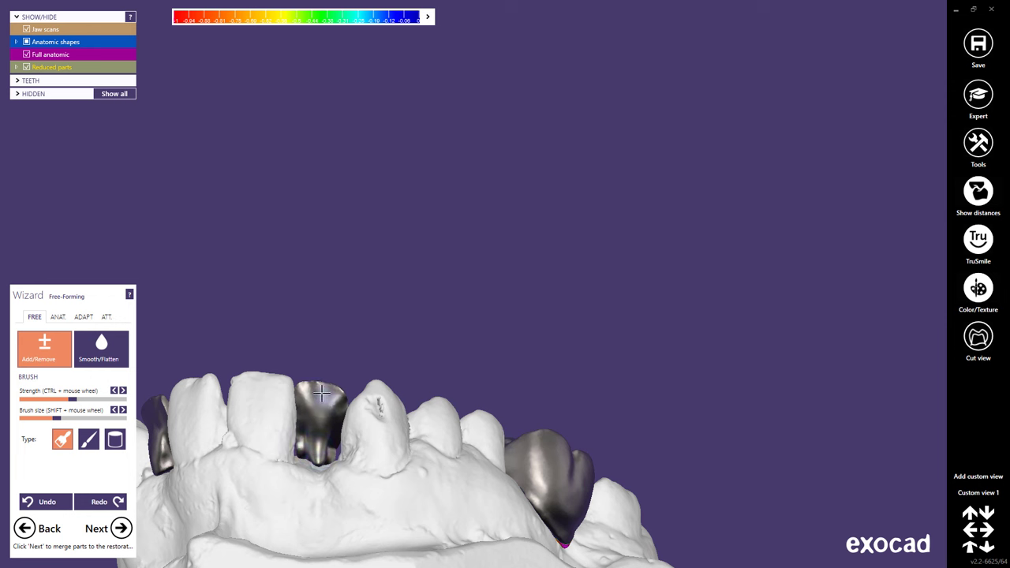
pyautogui.moveTo(318, 452); pyautogui.dragTo(317, 473, button='right')
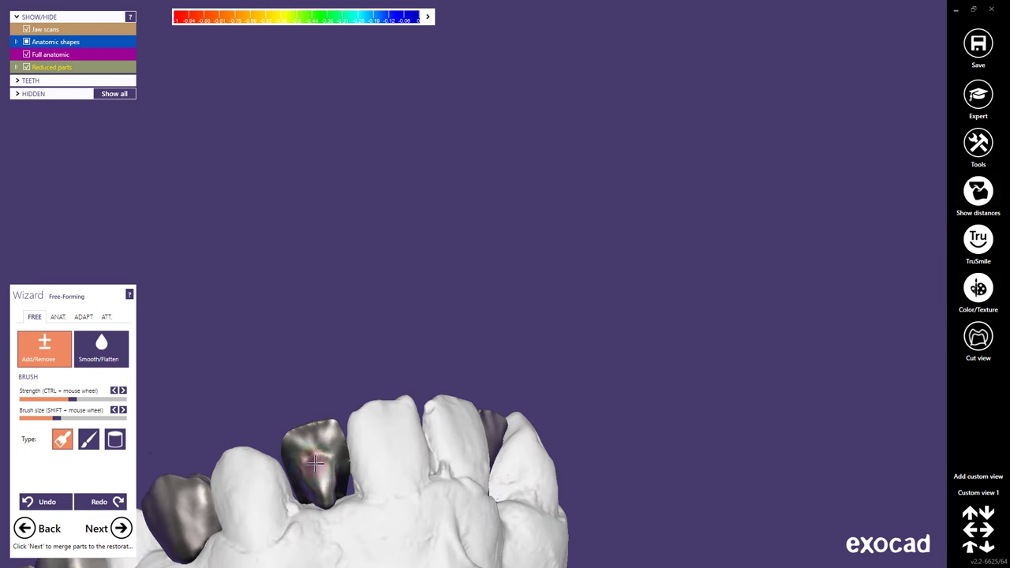
pyautogui.moveTo(326, 489)
pyautogui.mouseDown()
pyautogui.moveTo(317, 465)
pyautogui.moveTo(308, 474)
pyautogui.moveTo(326, 493)
pyautogui.moveTo(322, 477)
pyautogui.moveTo(309, 521)
pyautogui.mouseUp()
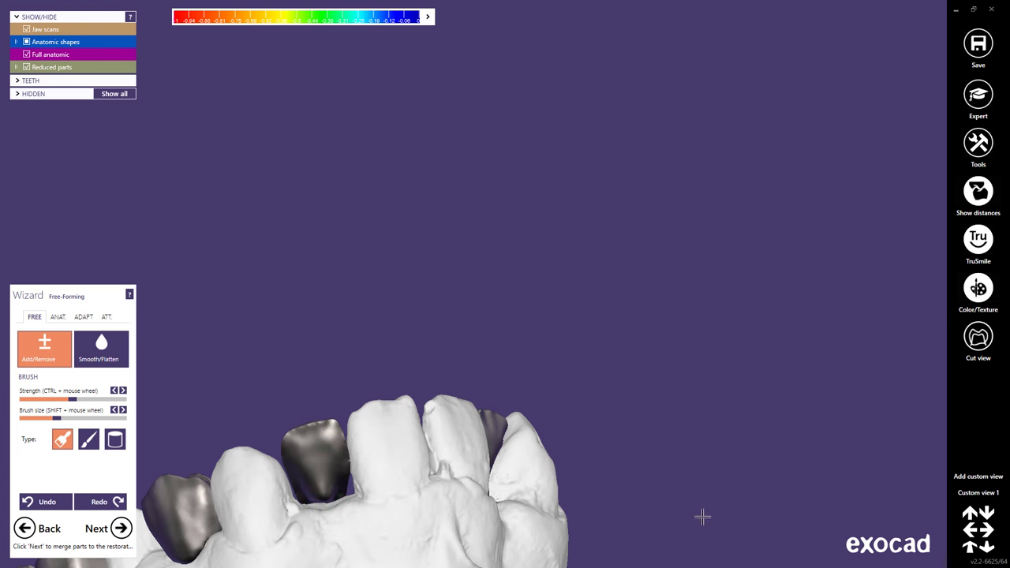
pyautogui.click(969, 495)
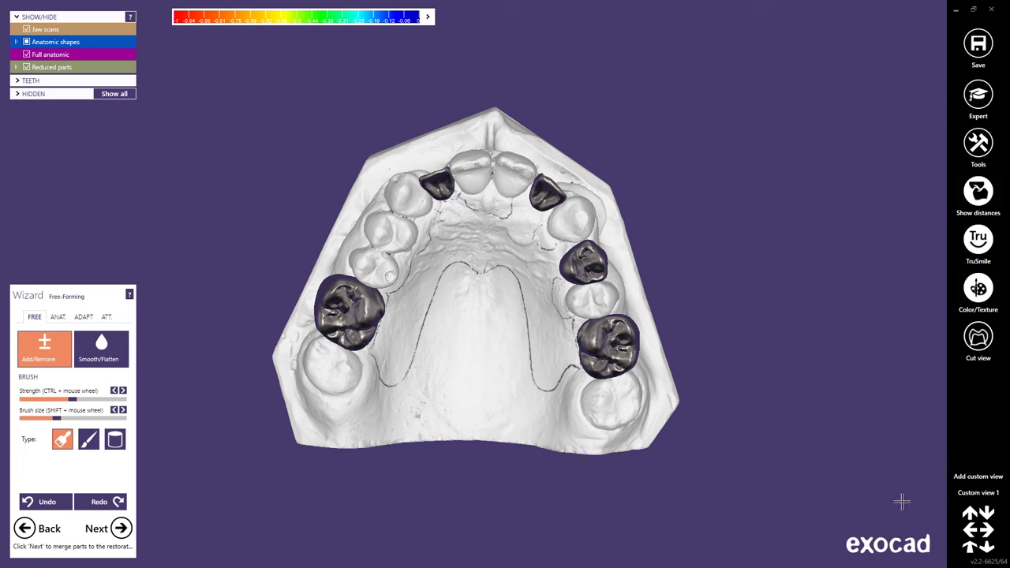
pyautogui.click(121, 528)
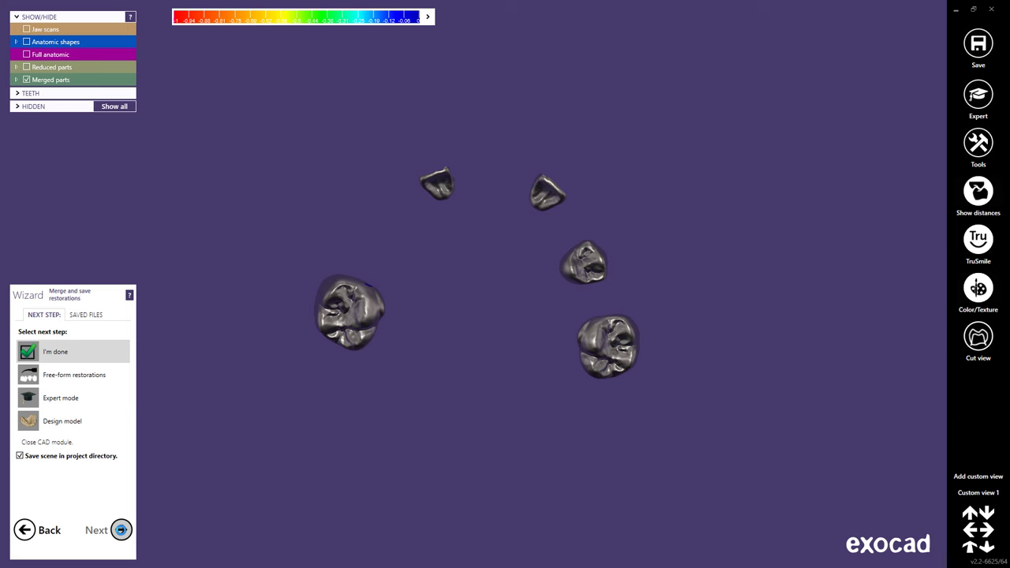
# - Finish the crown design with I'm done and start Design Partial from DentalDB
pyautogui.click(55, 351)
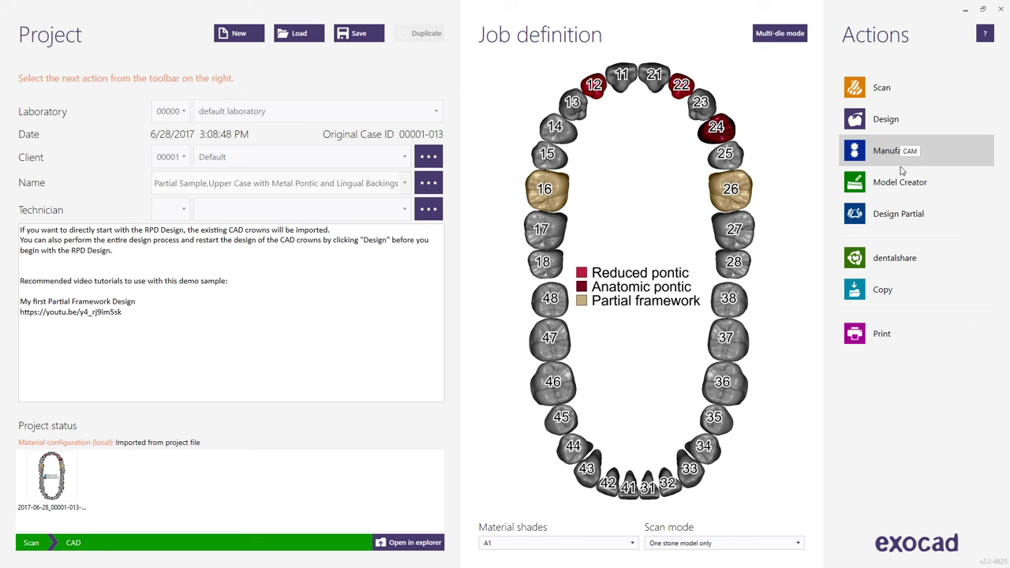
pyautogui.click(900, 214)
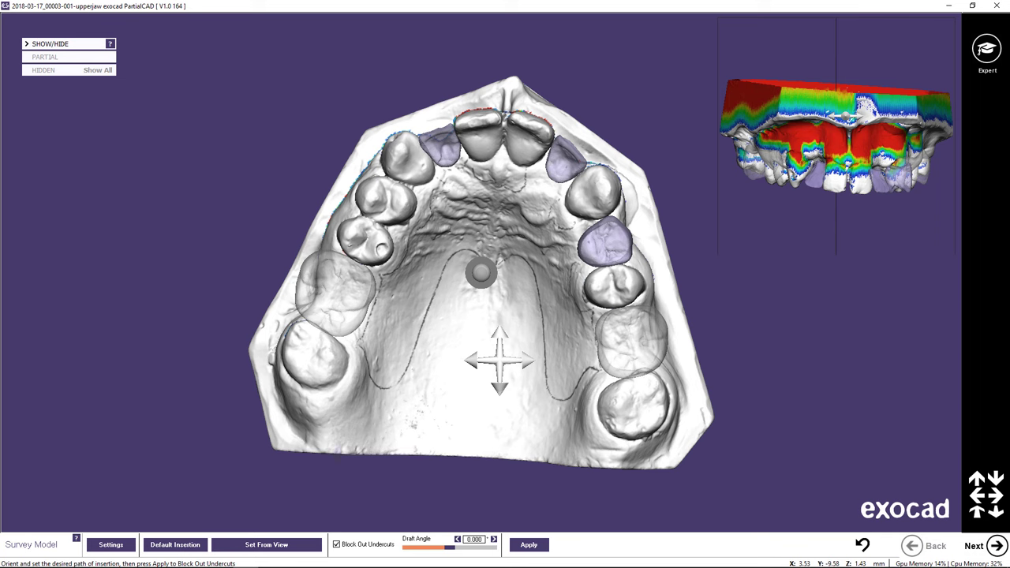
# - Set the insertion path from a tilted view, raise draft angle to 3.000, and block out undercuts
pyautogui.moveTo(498, 360)
pyautogui.mouseDown(button='right')
pyautogui.moveTo(493, 351)
pyautogui.moveTo(493, 370)
pyautogui.moveTo(499, 359)
pyautogui.moveTo(485, 358)
pyautogui.moveTo(499, 360)
pyautogui.mouseUp(button='right')
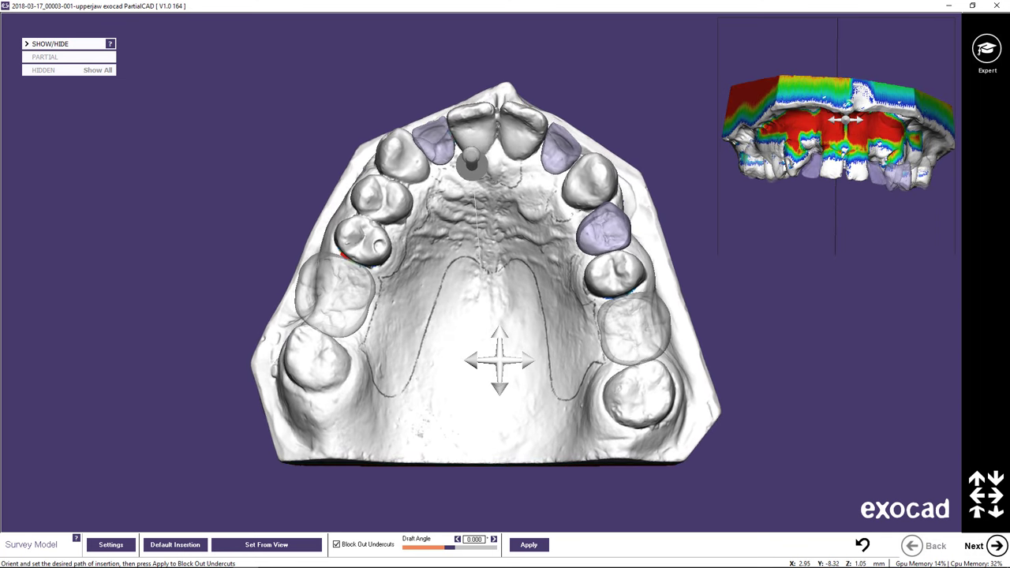
pyautogui.click(110, 544)
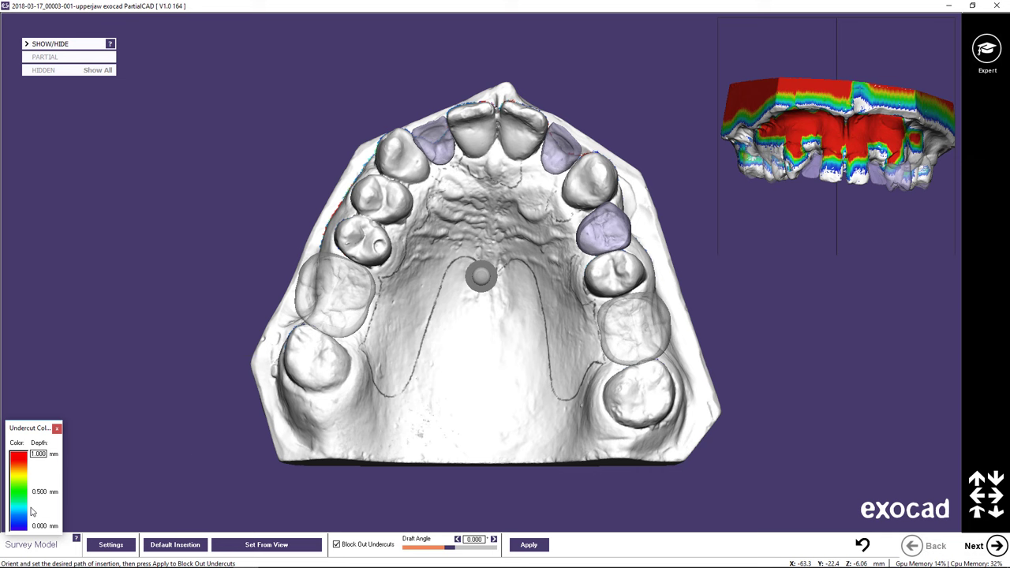
pyautogui.moveTo(322, 421); pyautogui.dragTo(317, 424, button='right')
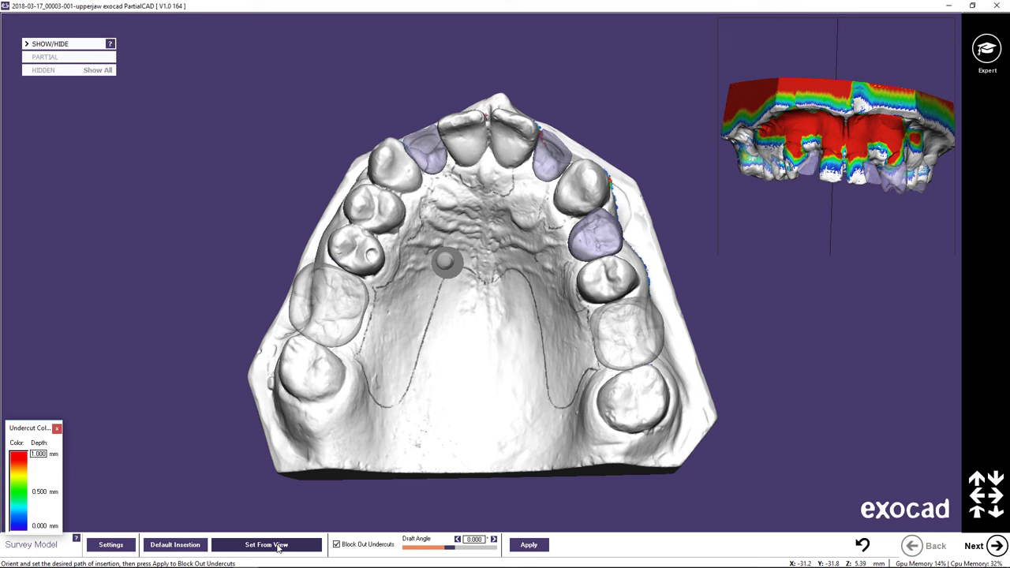
pyautogui.click(278, 545)
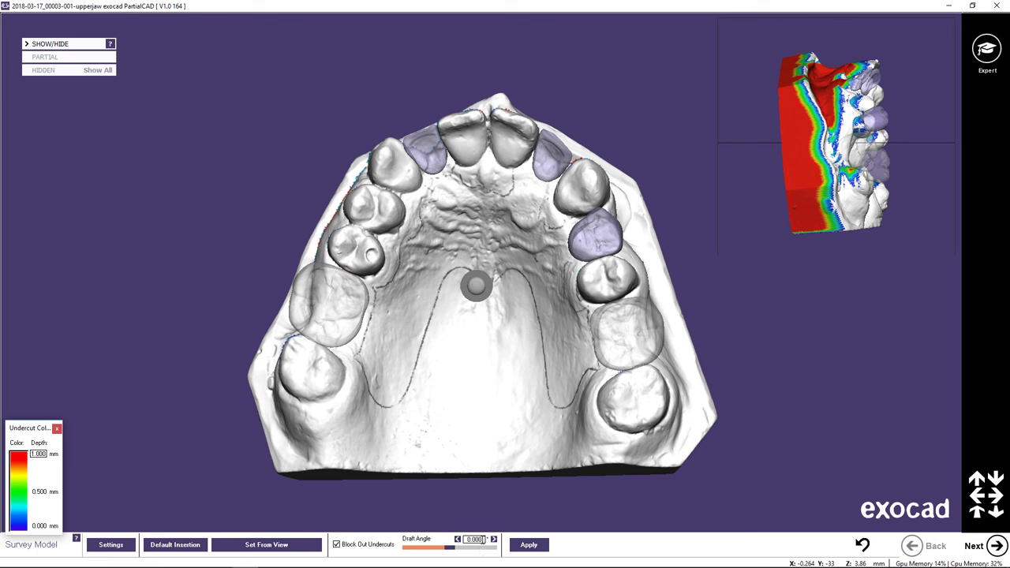
pyautogui.click(494, 538)
pyautogui.click(493, 539)
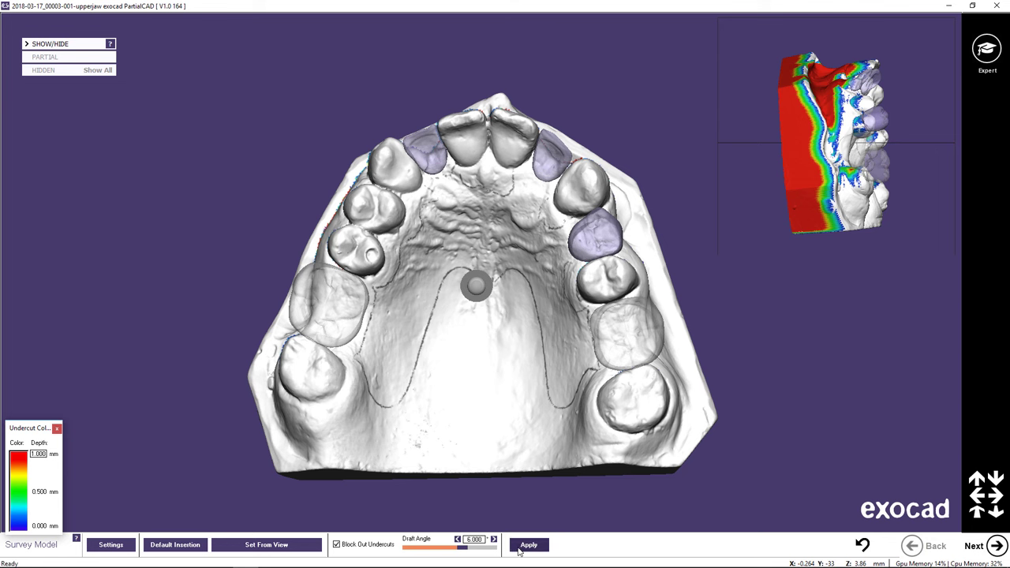
pyautogui.click(995, 550)
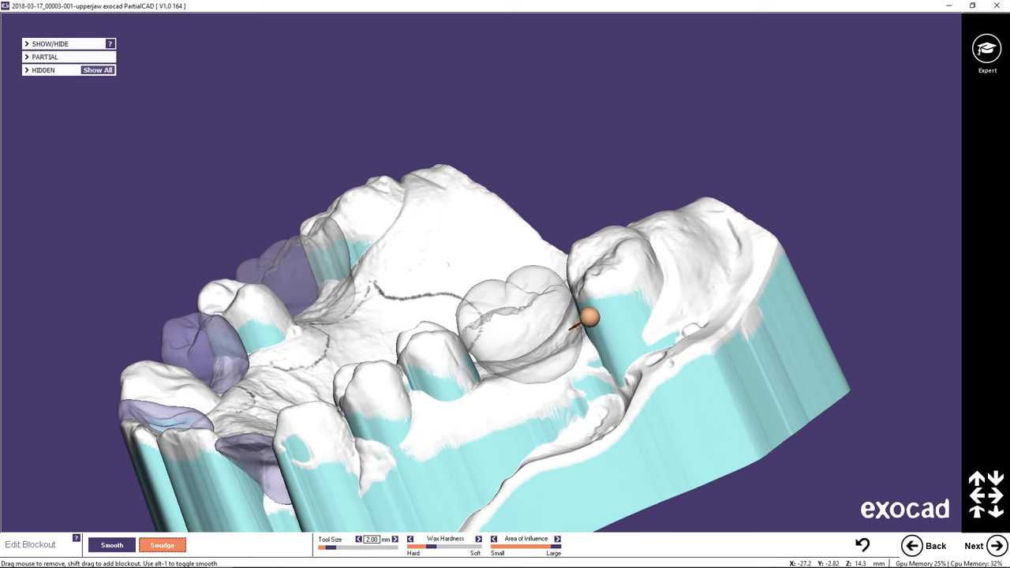
# - Smudge the blockout wax along the molar, the front tooth's base and the premolar
pyautogui.moveTo(592, 307)
pyautogui.mouseDown()
pyautogui.moveTo(644, 284)
pyautogui.moveTo(591, 296)
pyautogui.moveTo(629, 286)
pyautogui.moveTo(588, 307)
pyautogui.moveTo(612, 307)
pyautogui.moveTo(629, 292)
pyautogui.moveTo(589, 313)
pyautogui.mouseUp()
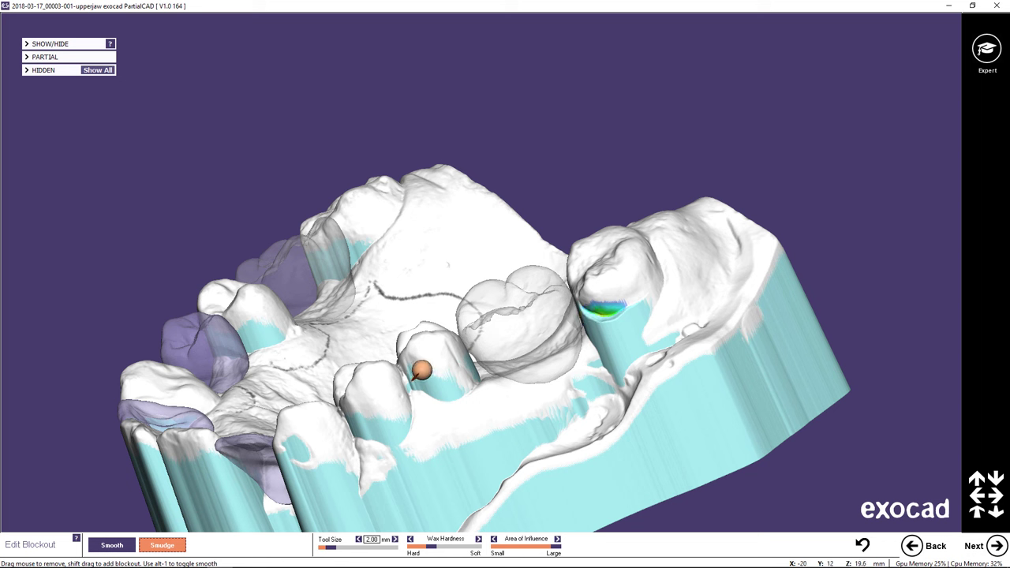
pyautogui.moveTo(418, 380); pyautogui.dragTo(447, 377)
pyautogui.moveTo(447, 377); pyautogui.dragTo(446, 378, button='right')
pyautogui.moveTo(625, 385)
pyautogui.mouseDown()
pyautogui.moveTo(611, 401)
pyautogui.moveTo(581, 406)
pyautogui.mouseUp()
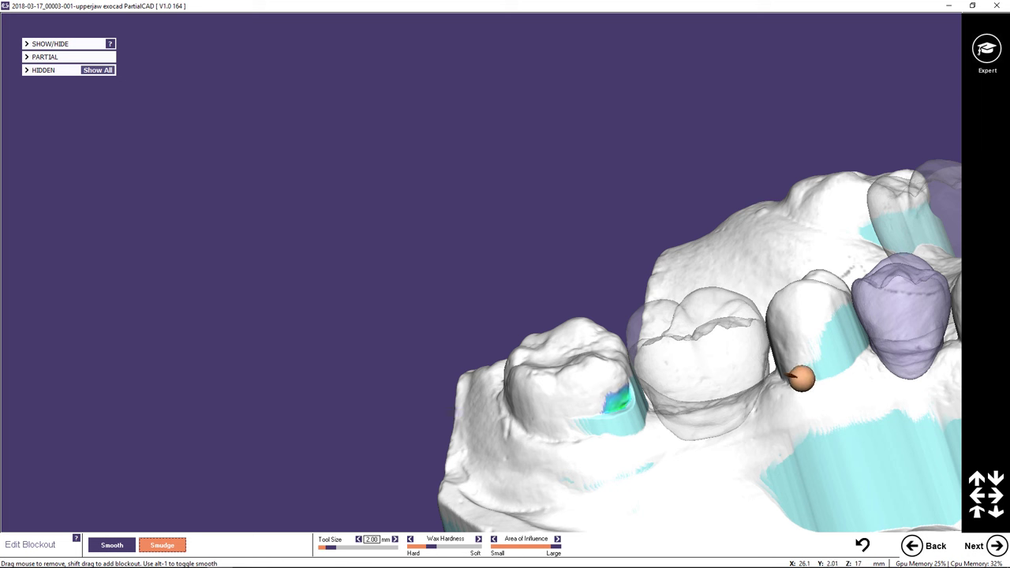
pyautogui.moveTo(835, 332)
pyautogui.mouseDown()
pyautogui.moveTo(815, 342)
pyautogui.moveTo(838, 318)
pyautogui.moveTo(840, 329)
pyautogui.moveTo(819, 344)
pyautogui.moveTo(836, 318)
pyautogui.moveTo(848, 323)
pyautogui.moveTo(820, 343)
pyautogui.mouseUp()
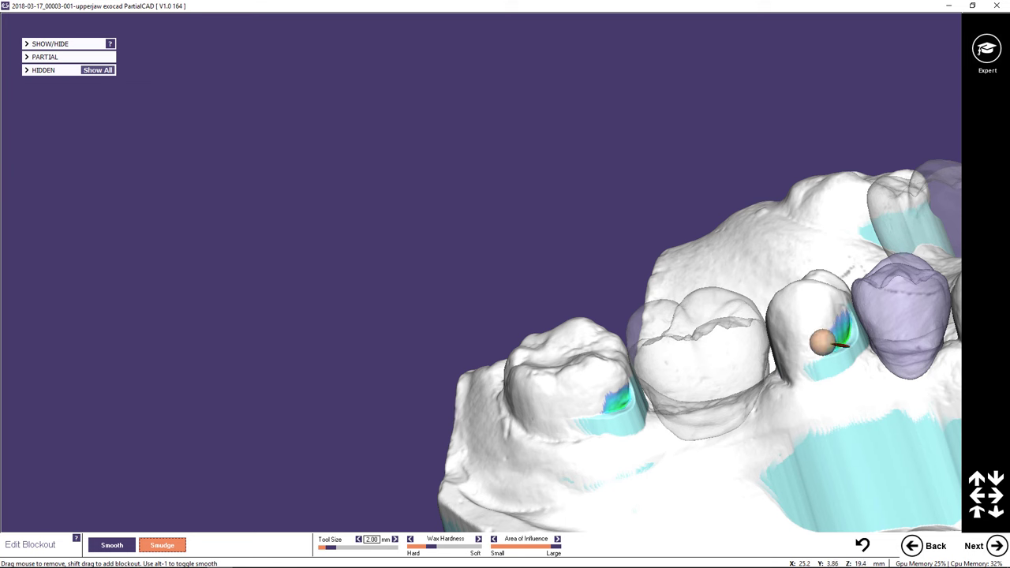
pyautogui.moveTo(789, 349); pyautogui.dragTo(773, 345, button='right')
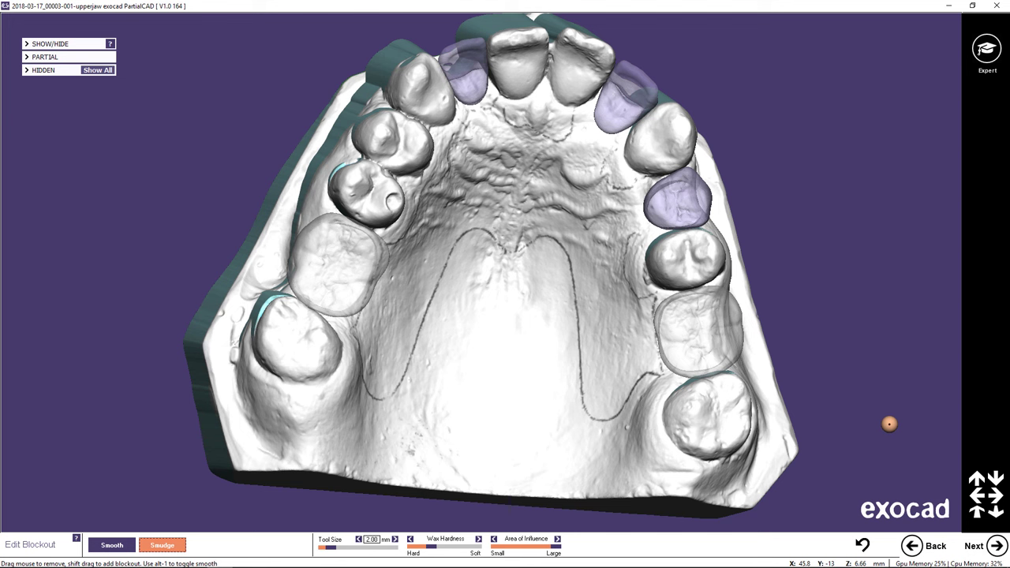
pyautogui.click(978, 480)
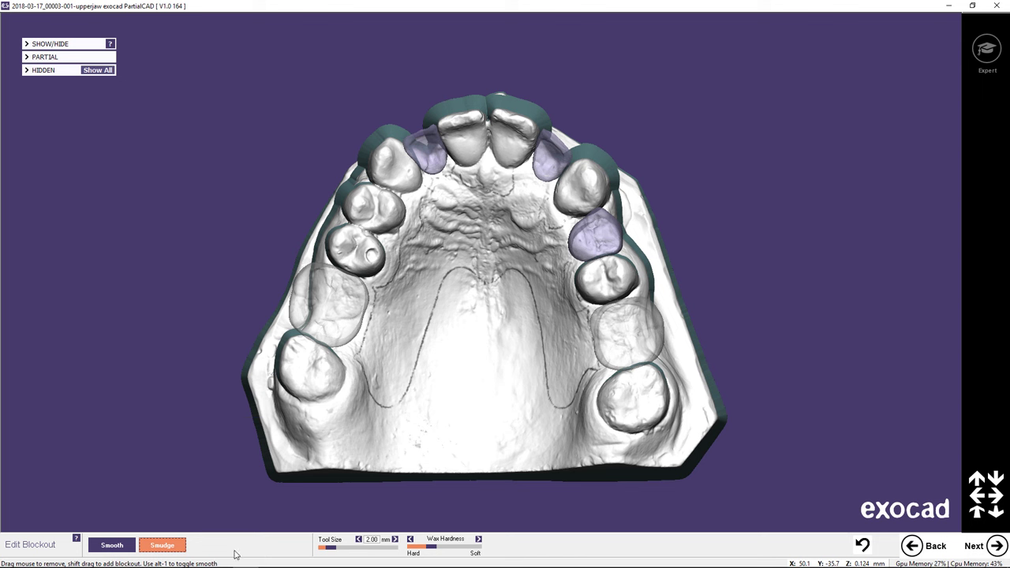
# - Smooth the blockout across the front palate using the second smooth mode at 3.00 mm size
pyautogui.click(118, 549)
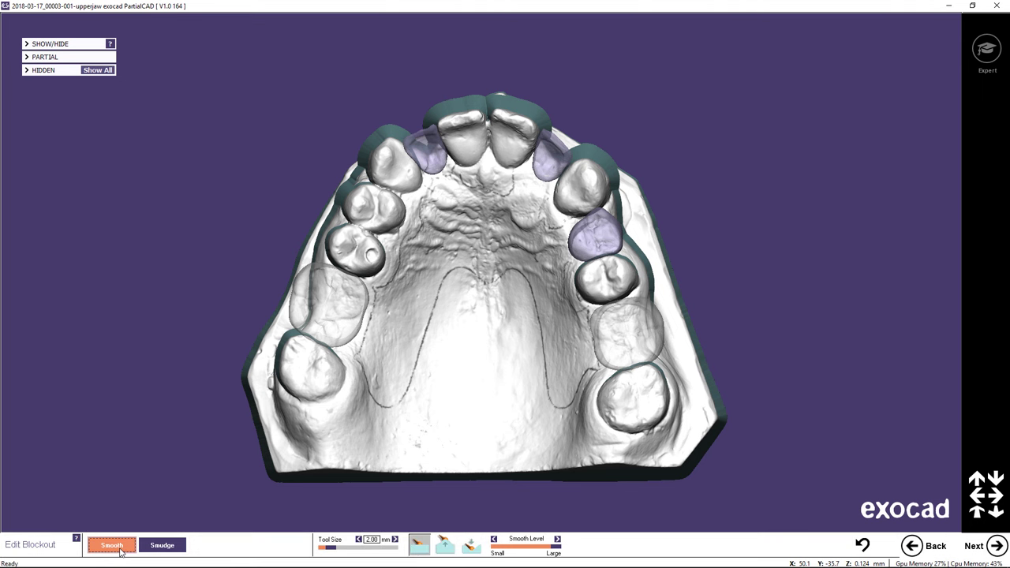
pyautogui.click(444, 546)
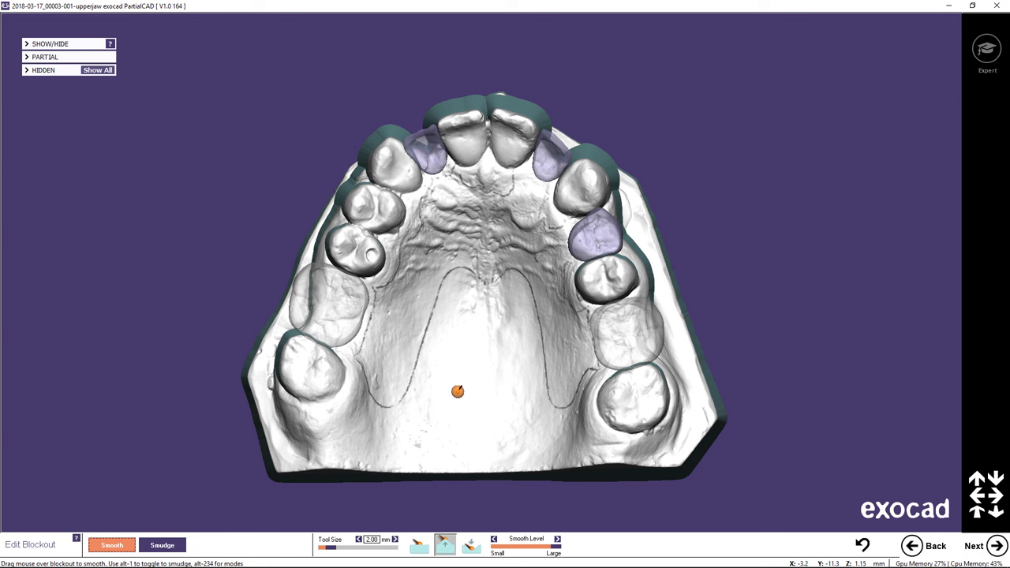
pyautogui.keyDown('ctrl'); pyautogui.scroll(3, 458, 391); pyautogui.keyUp('ctrl')
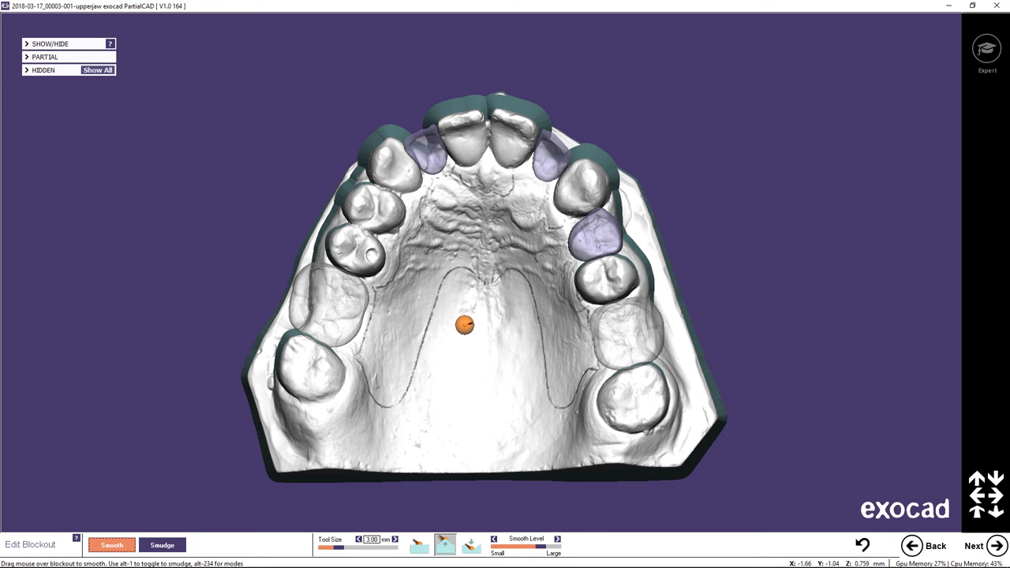
pyautogui.scroll(5, 463, 295)
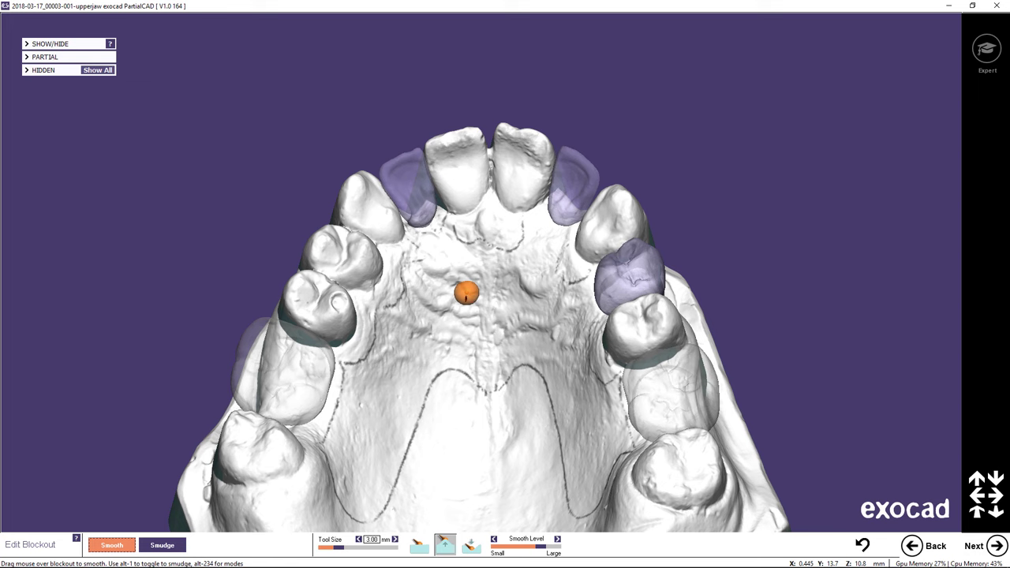
pyautogui.moveTo(430, 275); pyautogui.dragTo(483, 284)
pyautogui.moveTo(472, 322)
pyautogui.mouseDown()
pyautogui.moveTo(433, 295)
pyautogui.moveTo(479, 313)
pyautogui.moveTo(521, 283)
pyautogui.moveTo(549, 323)
pyautogui.moveTo(558, 320)
pyautogui.moveTo(460, 336)
pyautogui.moveTo(421, 318)
pyautogui.moveTo(465, 350)
pyautogui.mouseUp()
pyautogui.scroll(5, 465, 350)
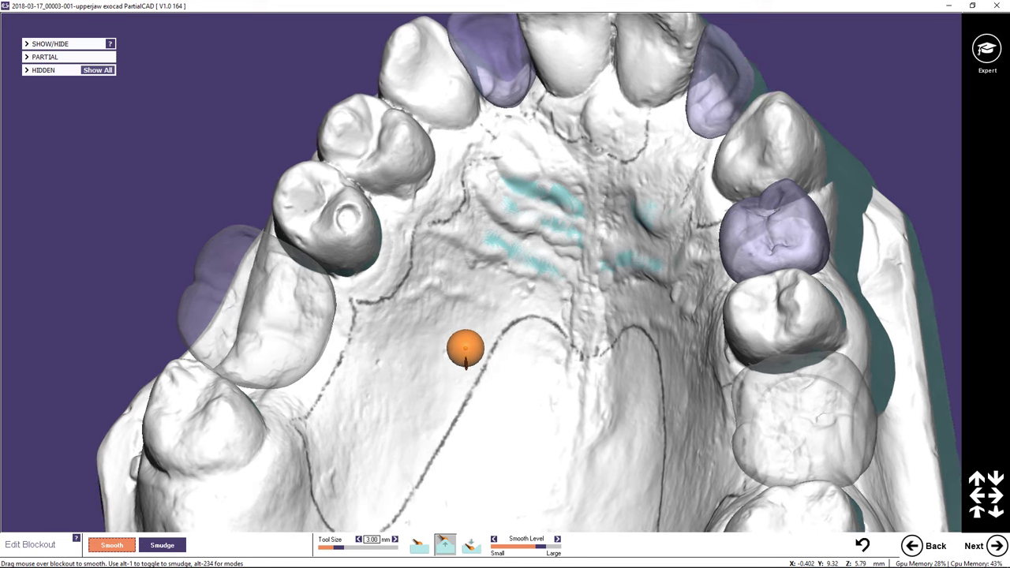
pyautogui.moveTo(387, 406)
pyautogui.mouseDown()
pyautogui.moveTo(383, 363)
pyautogui.moveTo(458, 387)
pyautogui.moveTo(464, 375)
pyautogui.moveTo(449, 351)
pyautogui.moveTo(461, 428)
pyautogui.mouseUp()
pyautogui.scroll(-5, 462, 429)
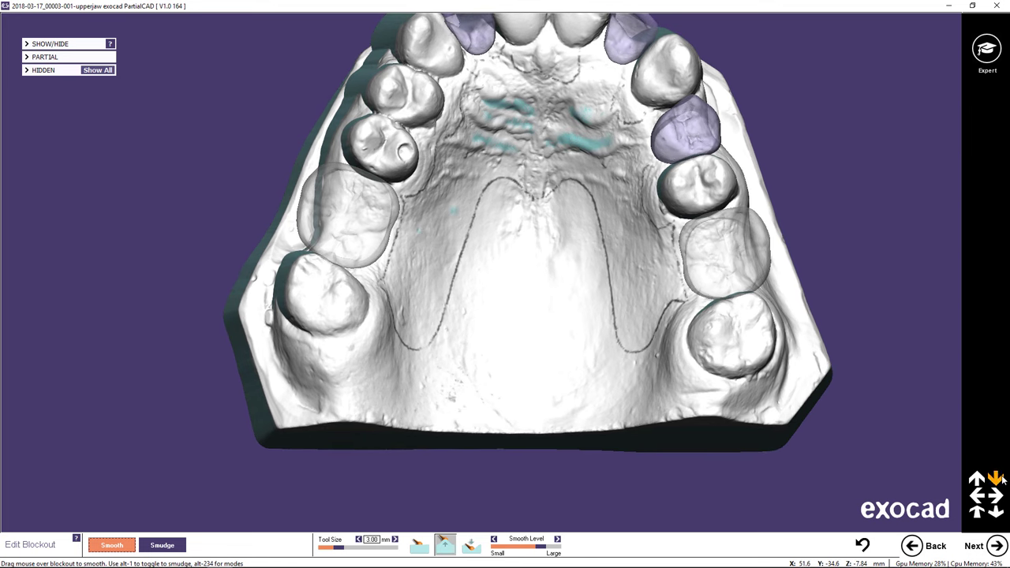
pyautogui.click(998, 478)
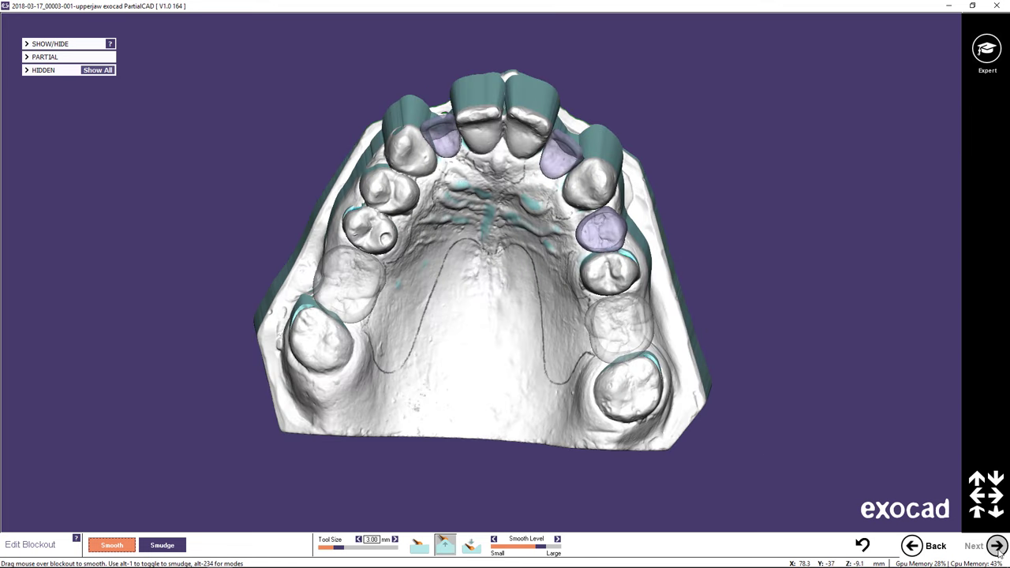